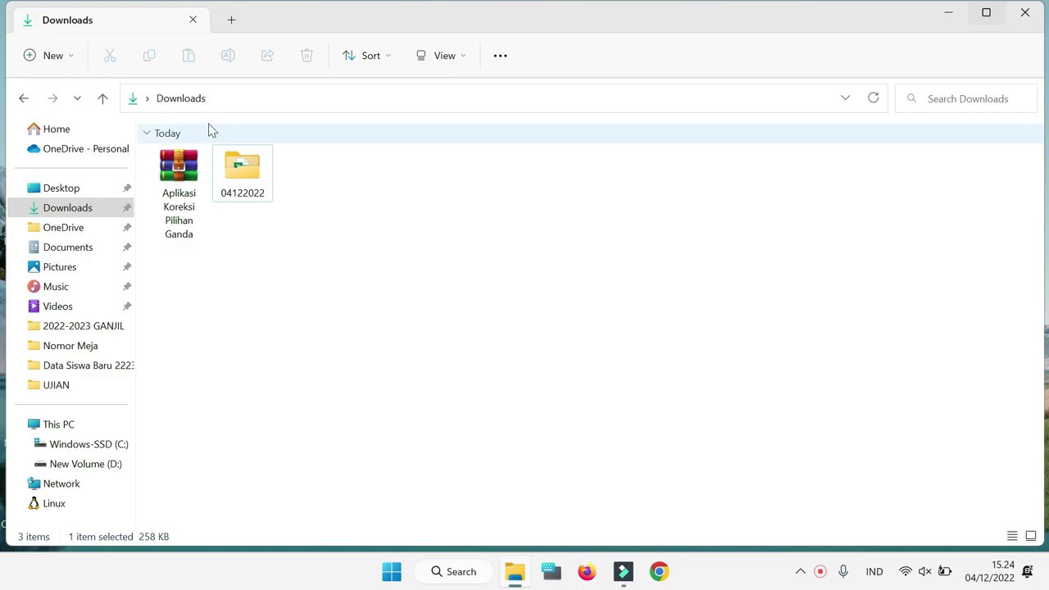
# Step: Extract the Aplikasi Koreksi Pilihan Ganda archive into the Downloads folder with 7-Zip and open the extracted workbook
pyautogui.click(178, 206)
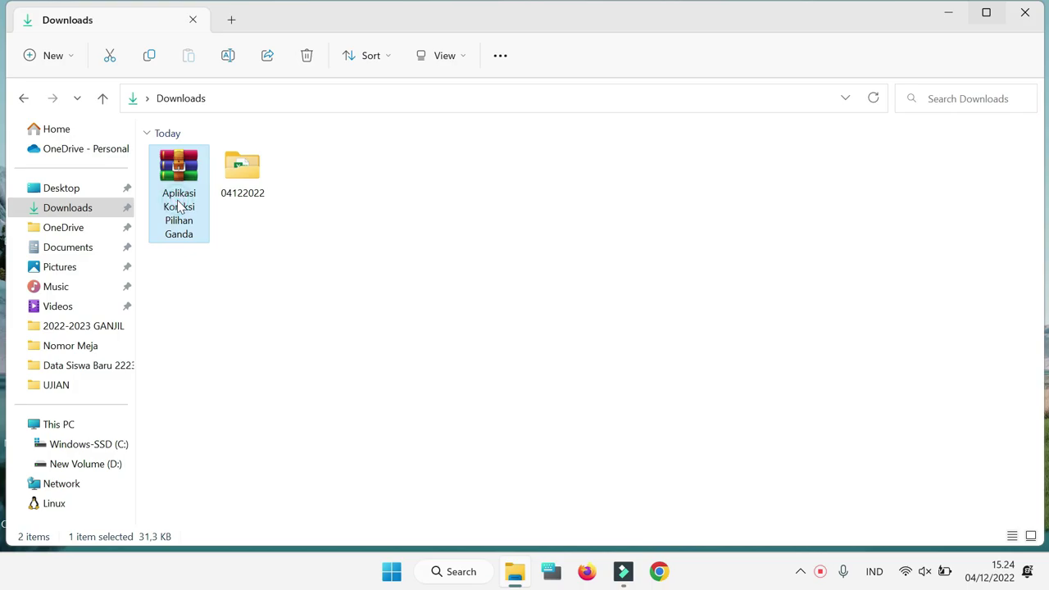
pyautogui.rightClick(178, 206)
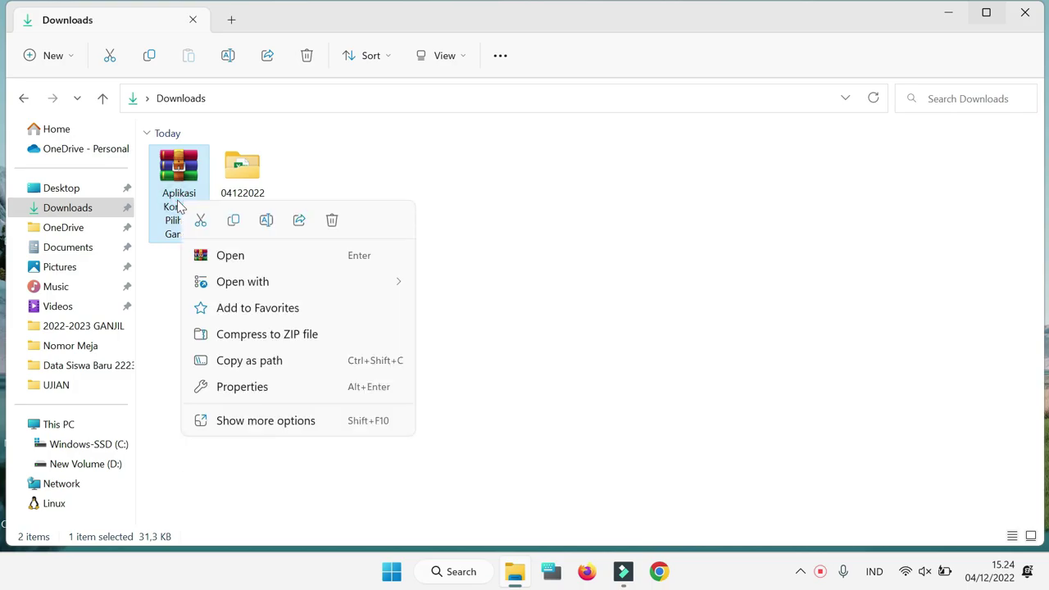
pyautogui.click(228, 421)
pyautogui.moveTo(432, 137)
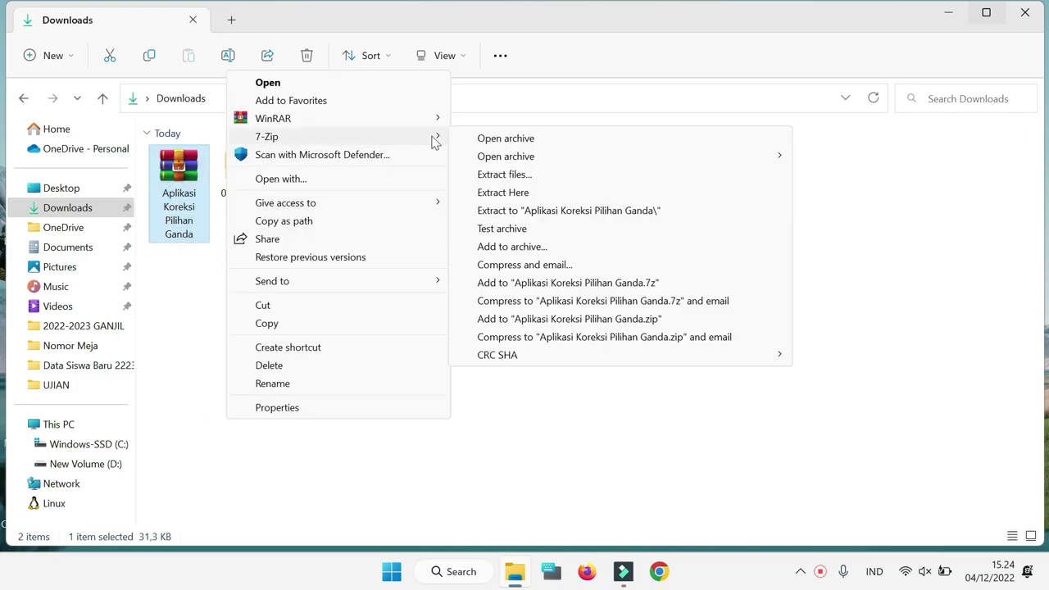
pyautogui.click(517, 193)
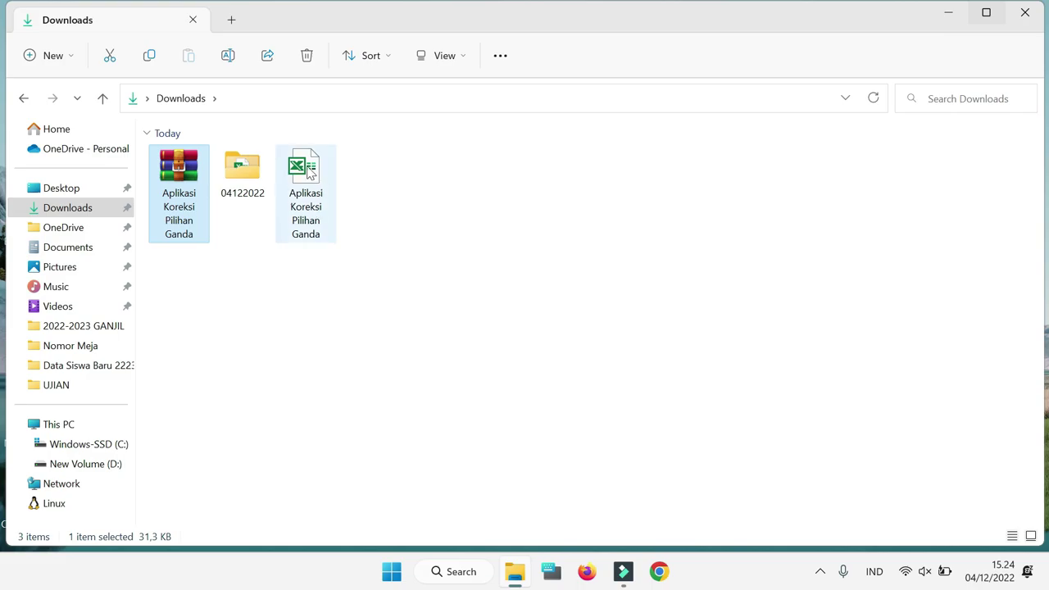
pyautogui.moveTo(292, 208)
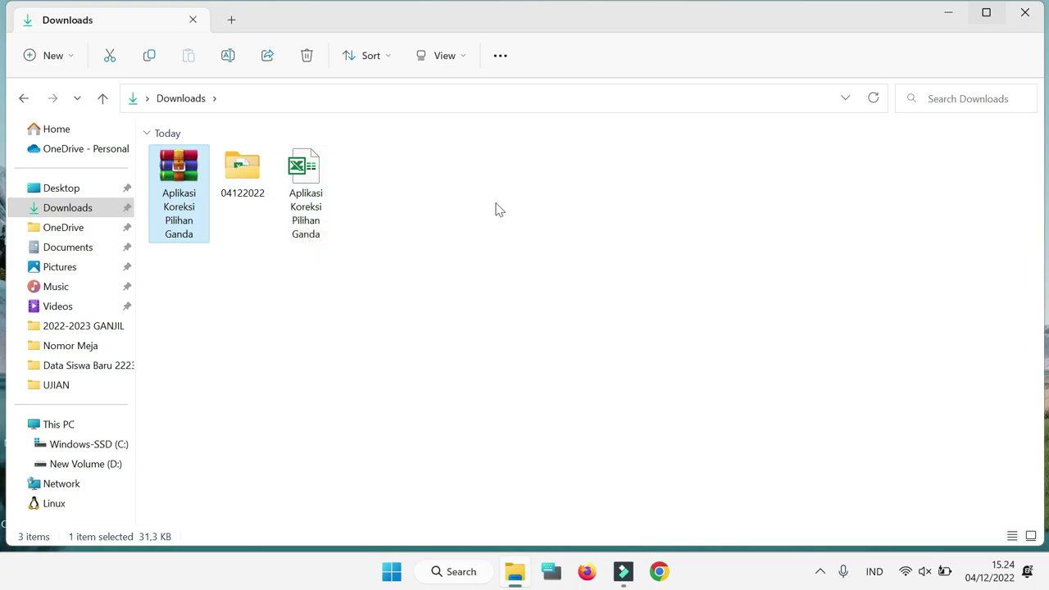
pyautogui.doubleClick(320, 207)
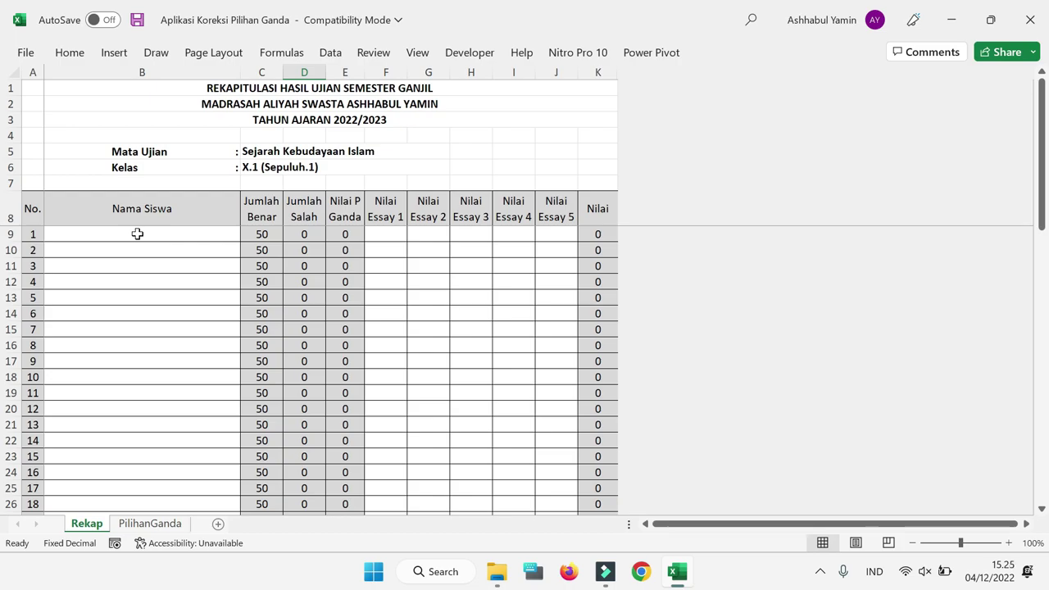
# Step: Examine the Rekap sheet's title block, score and essay columns, student rows, totals and signature block
pyautogui.click(273, 279)
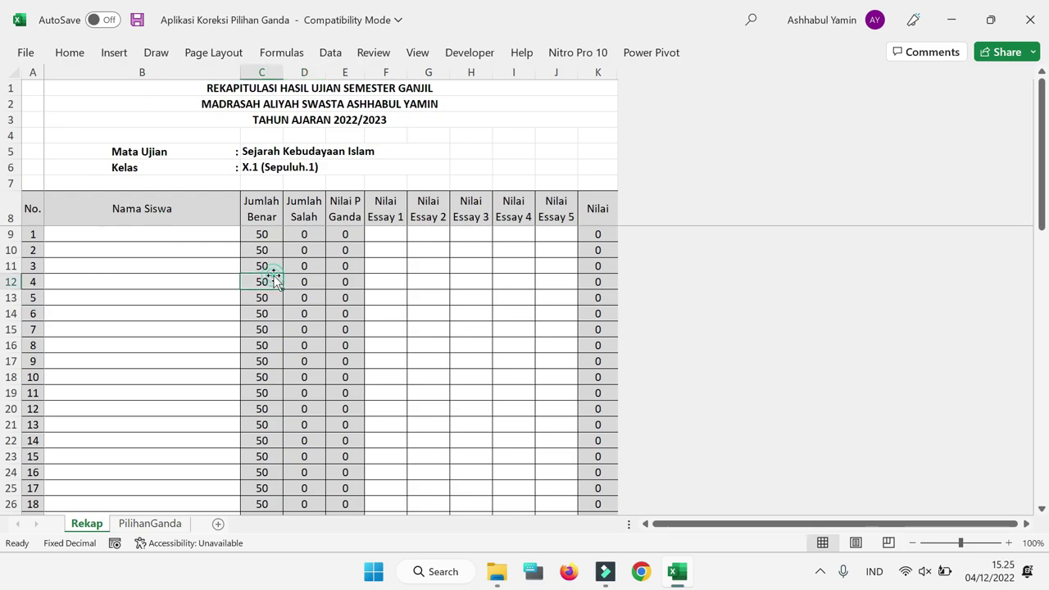
pyautogui.click(304, 283)
pyautogui.click(345, 283)
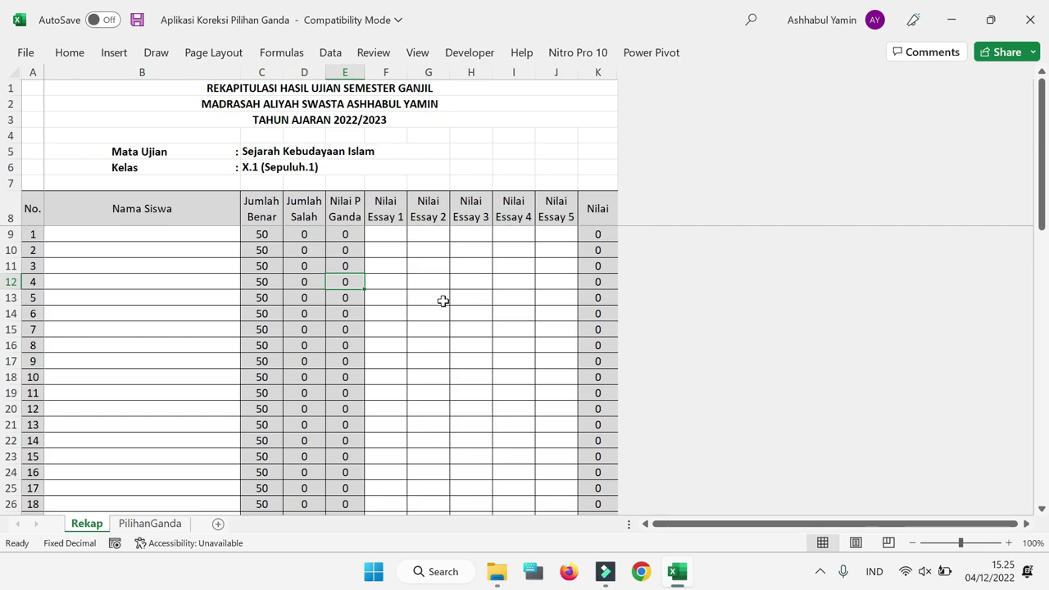
pyautogui.click(442, 299)
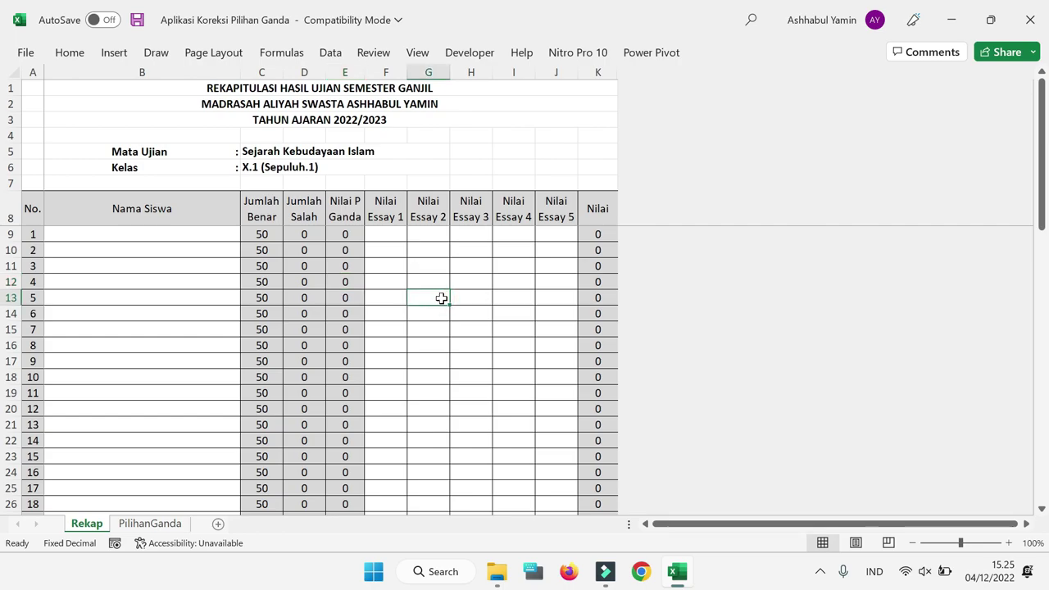
pyautogui.click(330, 87)
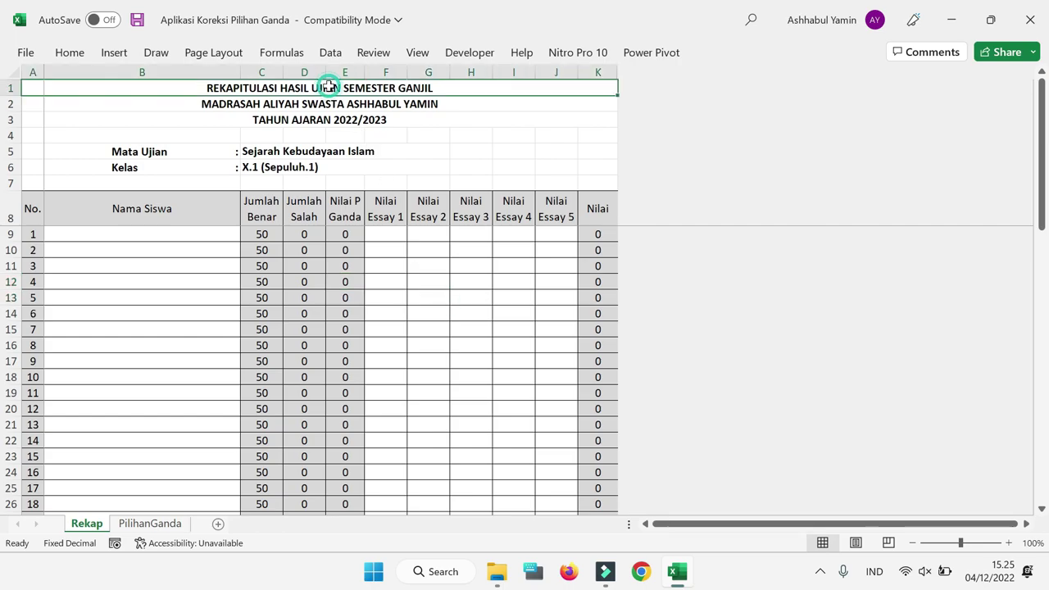
pyautogui.moveTo(332, 115); pyautogui.dragTo(336, 179)
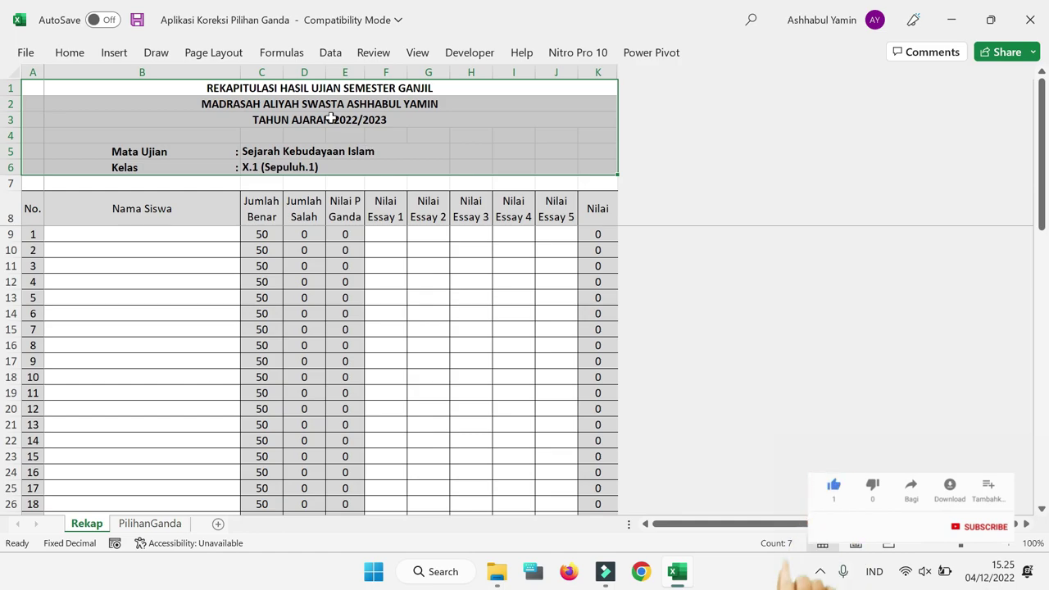
pyautogui.click(429, 330)
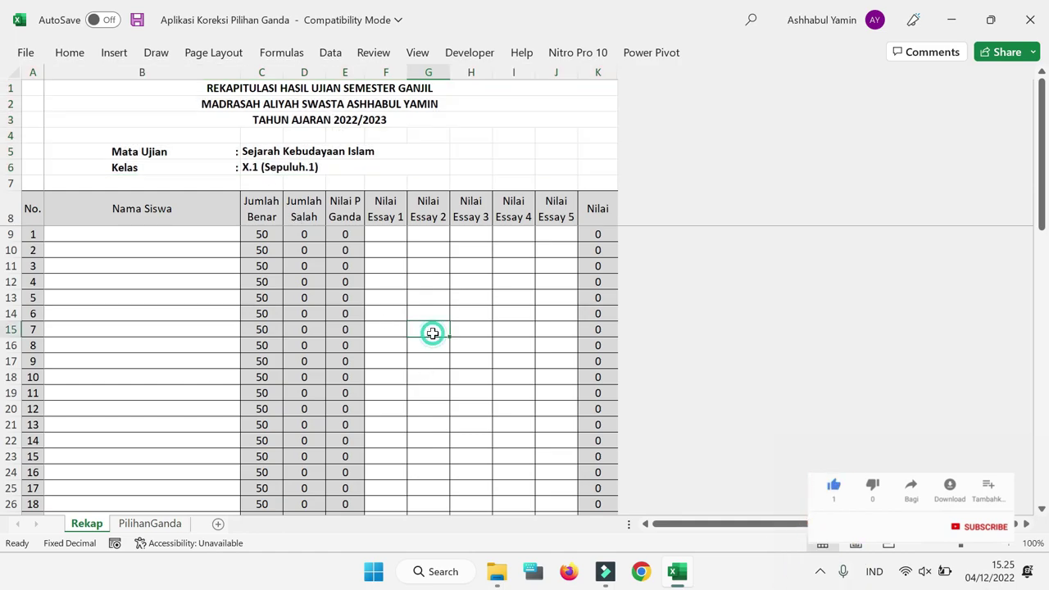
pyautogui.click(219, 235)
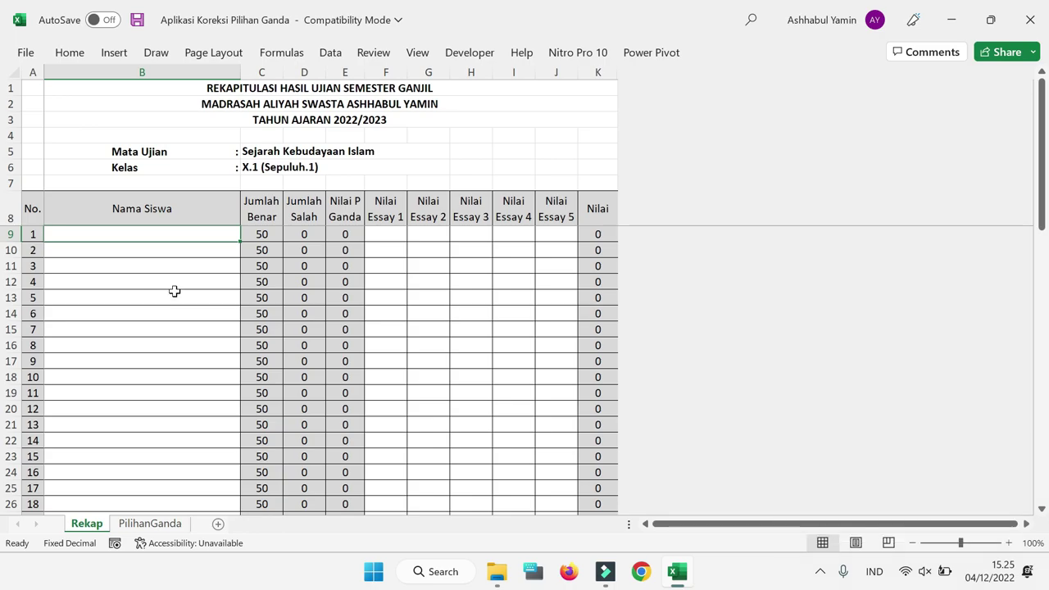
pyautogui.scroll(-14, 175, 291)
pyautogui.scroll(3, 174, 291)
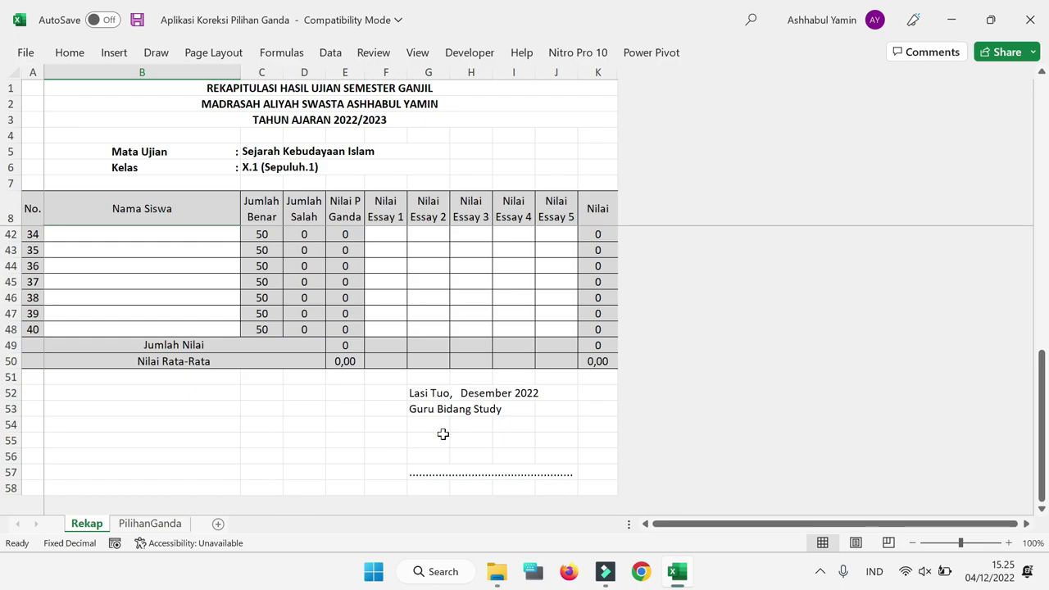
pyautogui.click(415, 395)
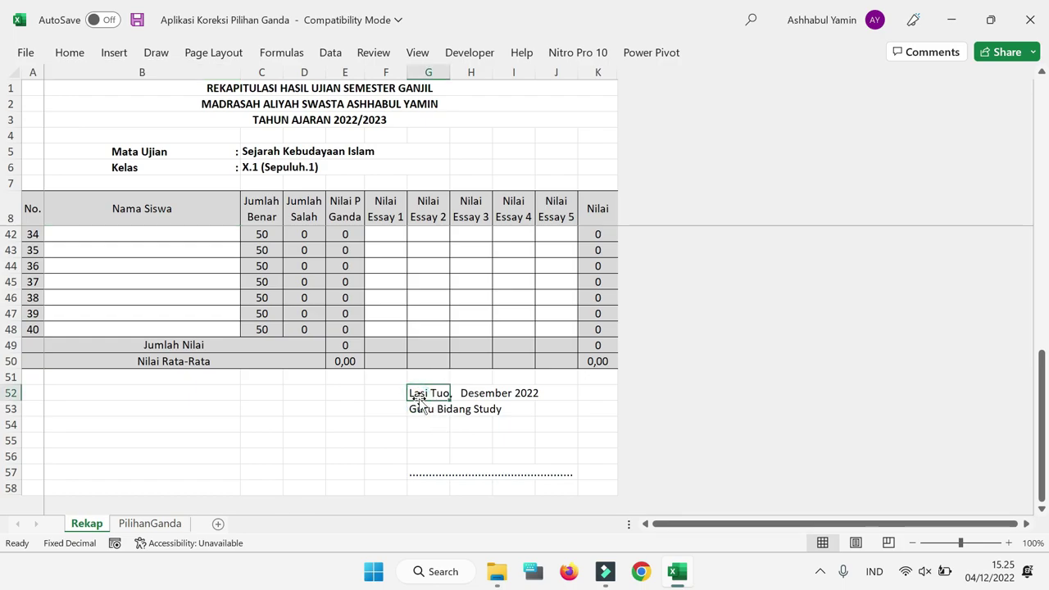
pyautogui.click(464, 393)
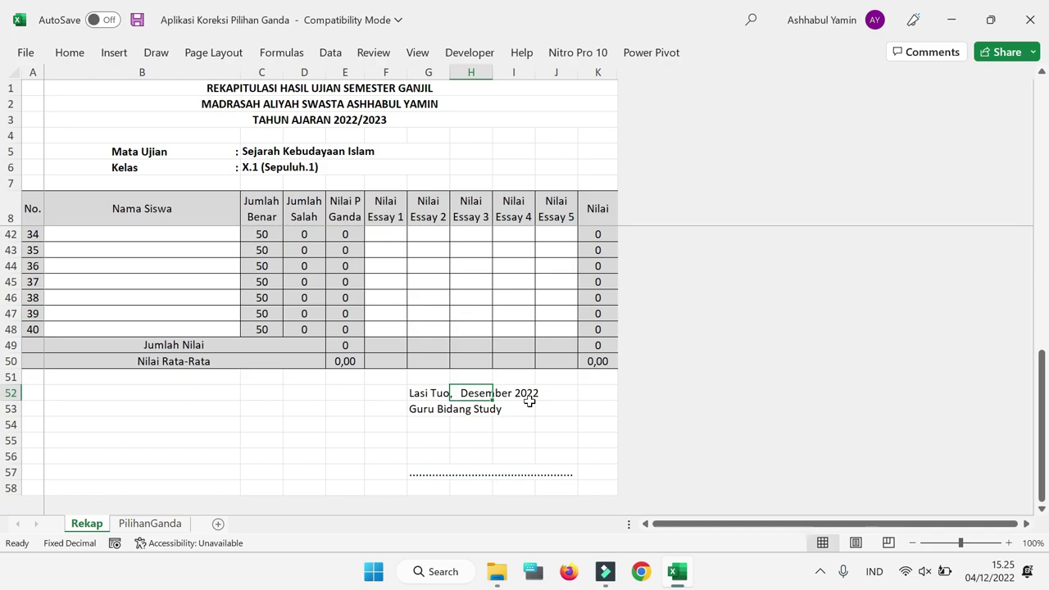
pyautogui.click(429, 474)
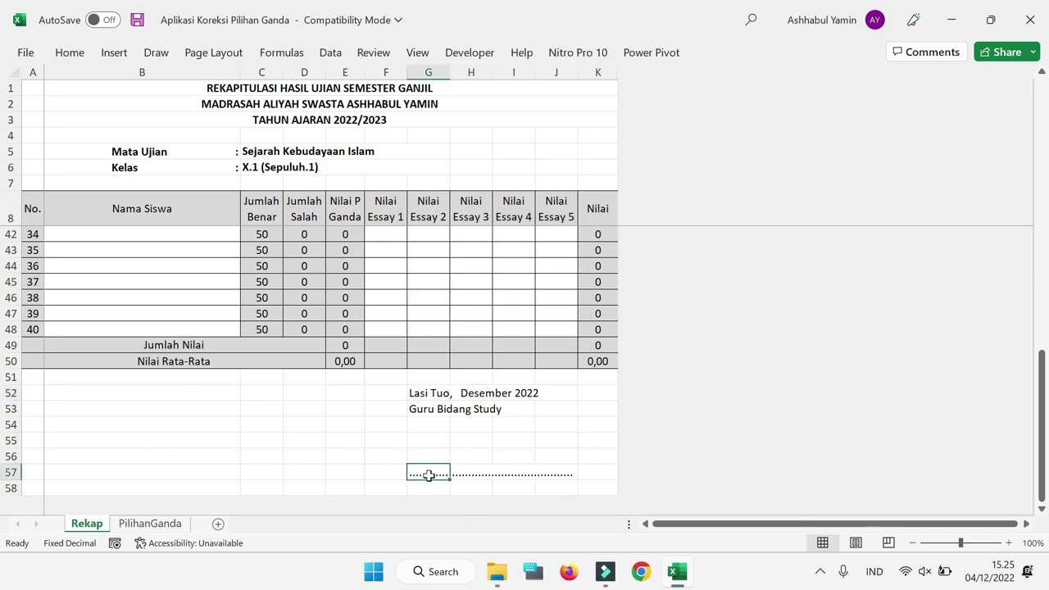
# Step: Enter the first student's name in row 1 of the Nama Siswa column on the Rekap sheet
pyautogui.scroll(11, 255, 420)
pyautogui.click(176, 236)
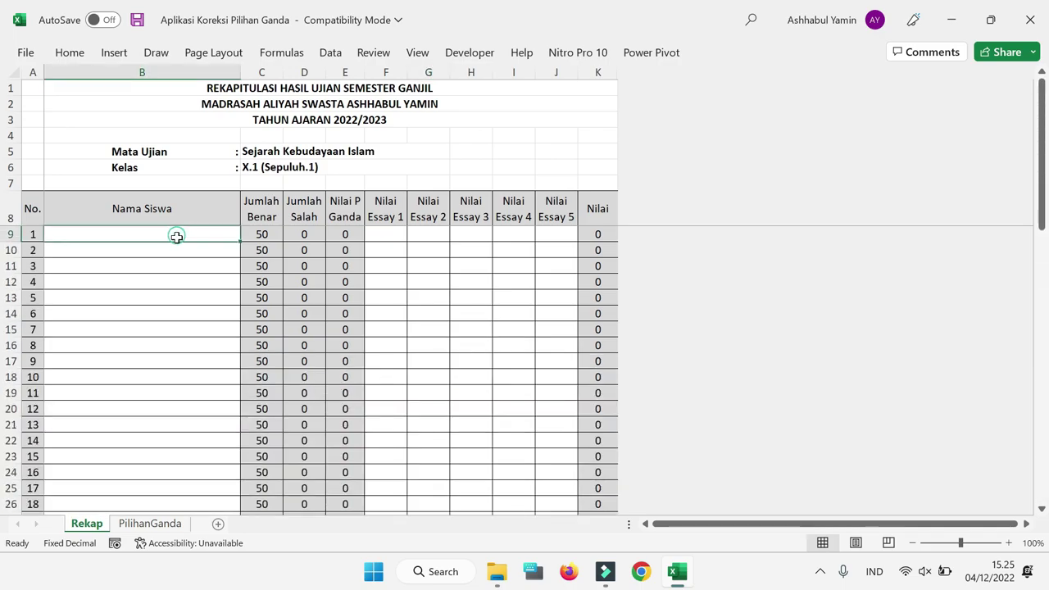
pyautogui.write('Ahmad')
pyautogui.click(131, 335)
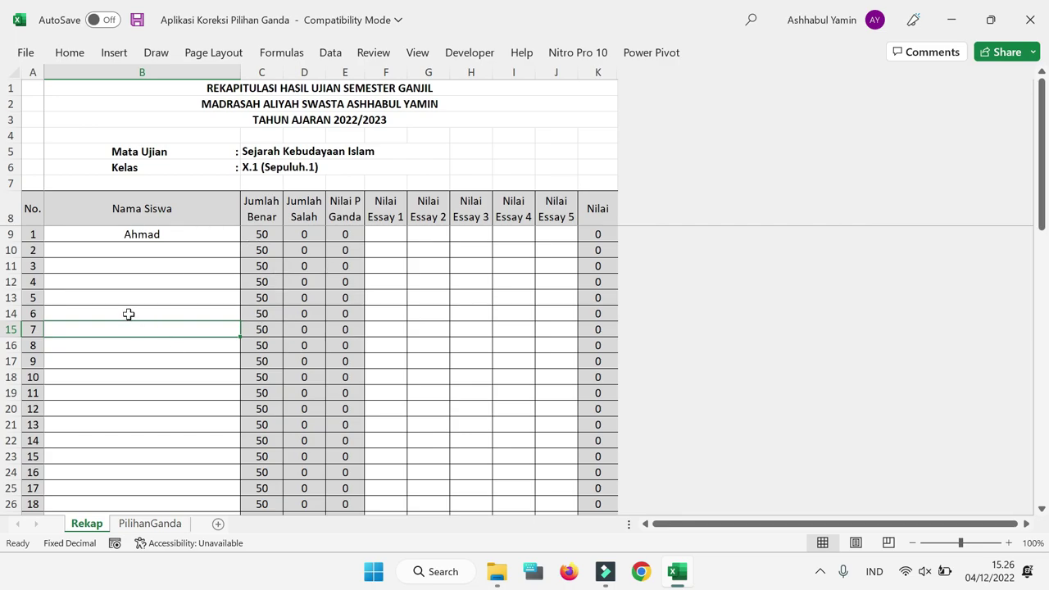
# Step: Examine the PilihanGanda sheet's school, class, subject, semester, school year and Jumlah Soal details, and check them against the Rekap sheet
pyautogui.click(151, 525)
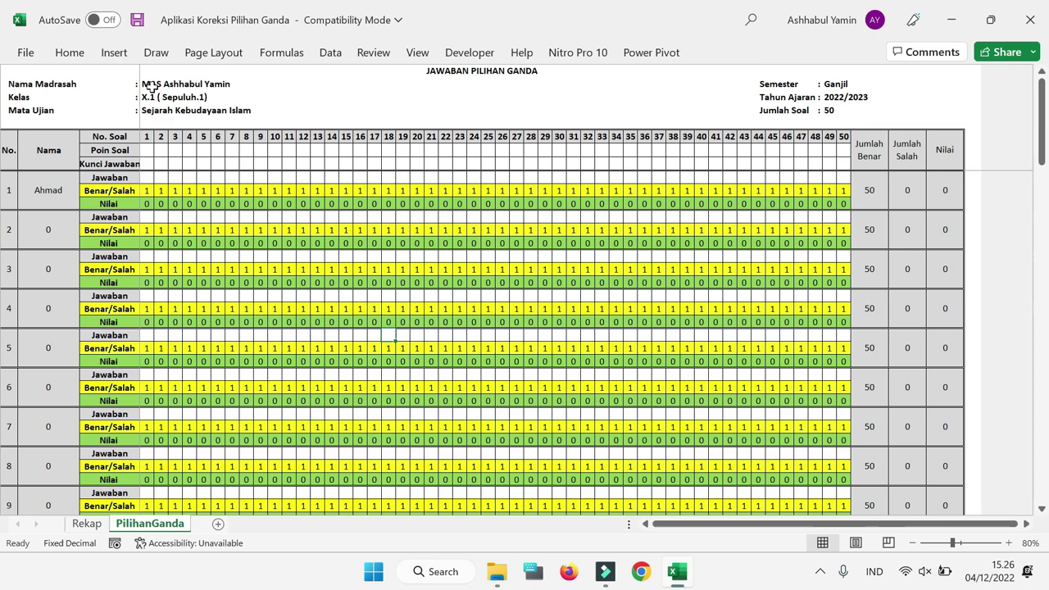
pyautogui.moveTo(151, 84); pyautogui.dragTo(152, 104)
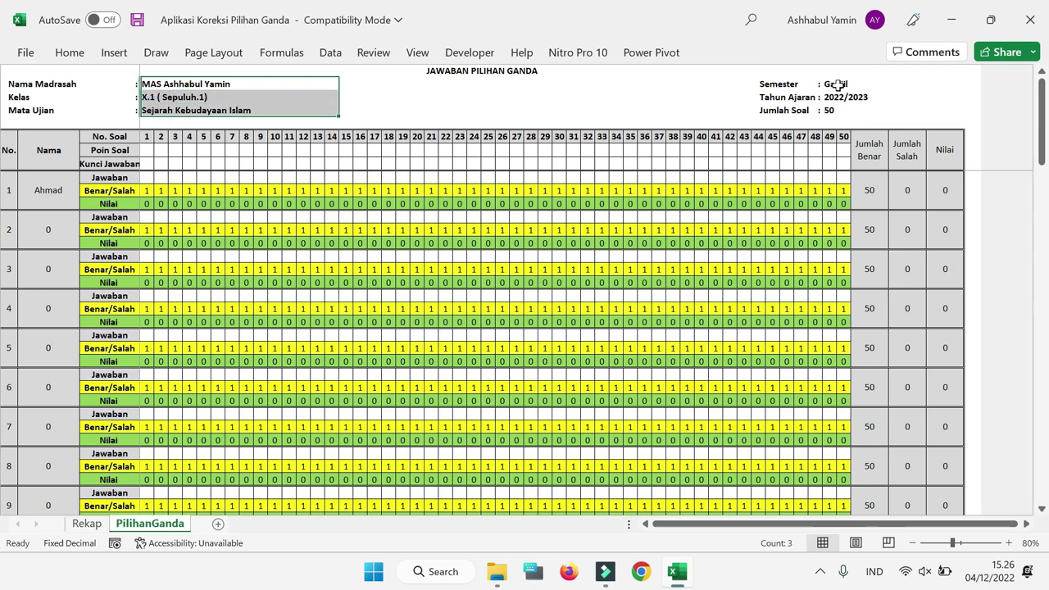
pyautogui.moveTo(835, 84); pyautogui.dragTo(837, 115)
pyautogui.click(745, 268)
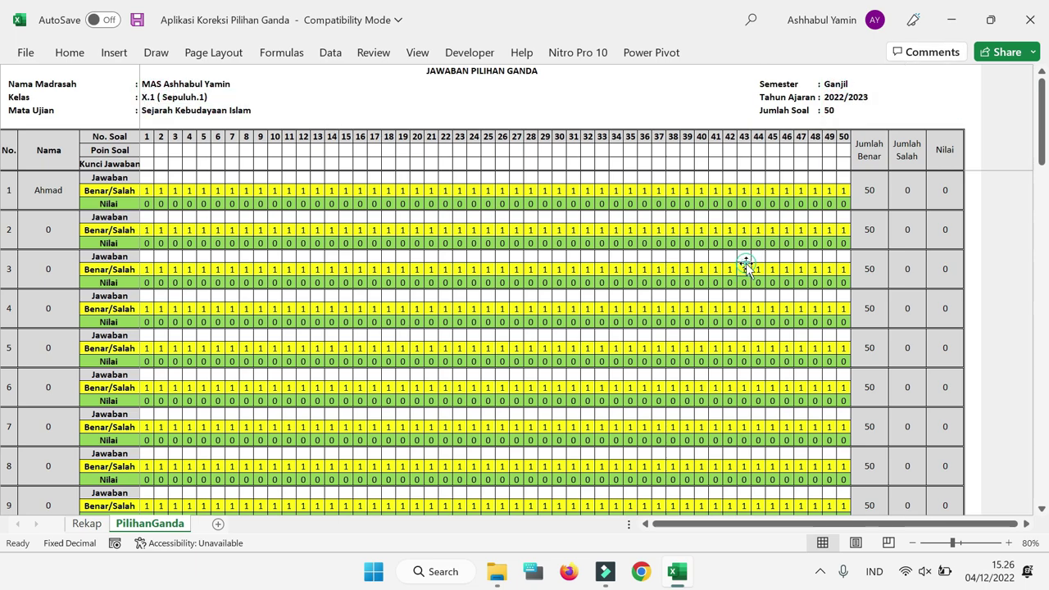
pyautogui.click(832, 110)
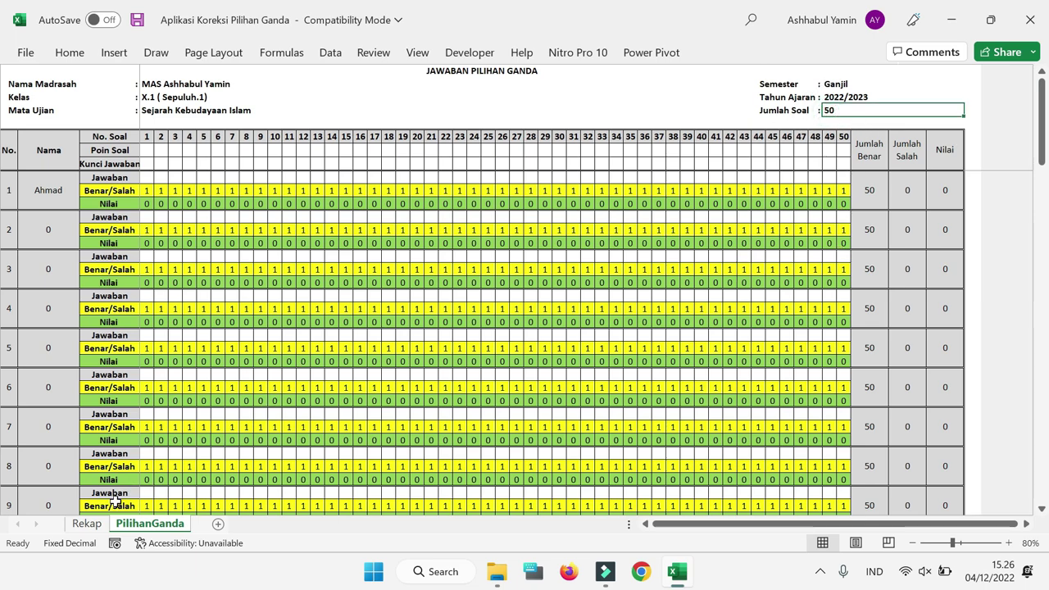
pyautogui.click(86, 524)
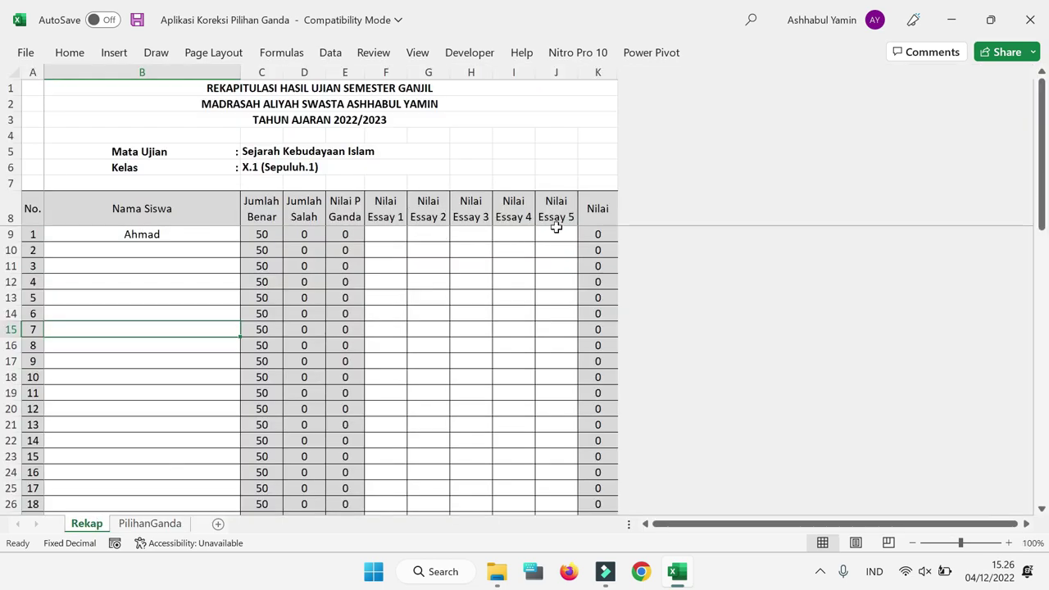
pyautogui.click(144, 525)
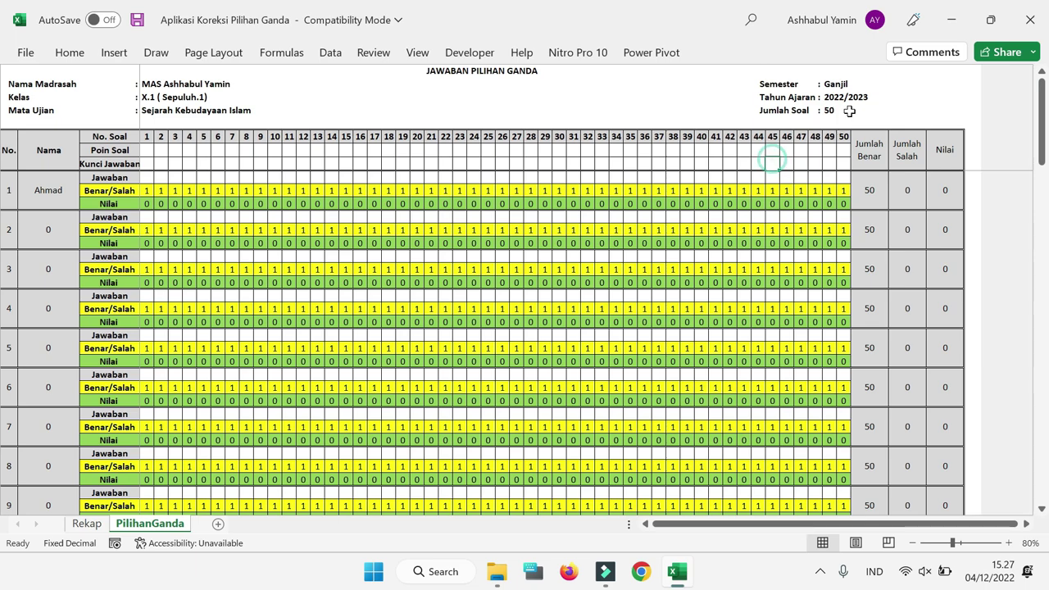
pyautogui.press('Delete')
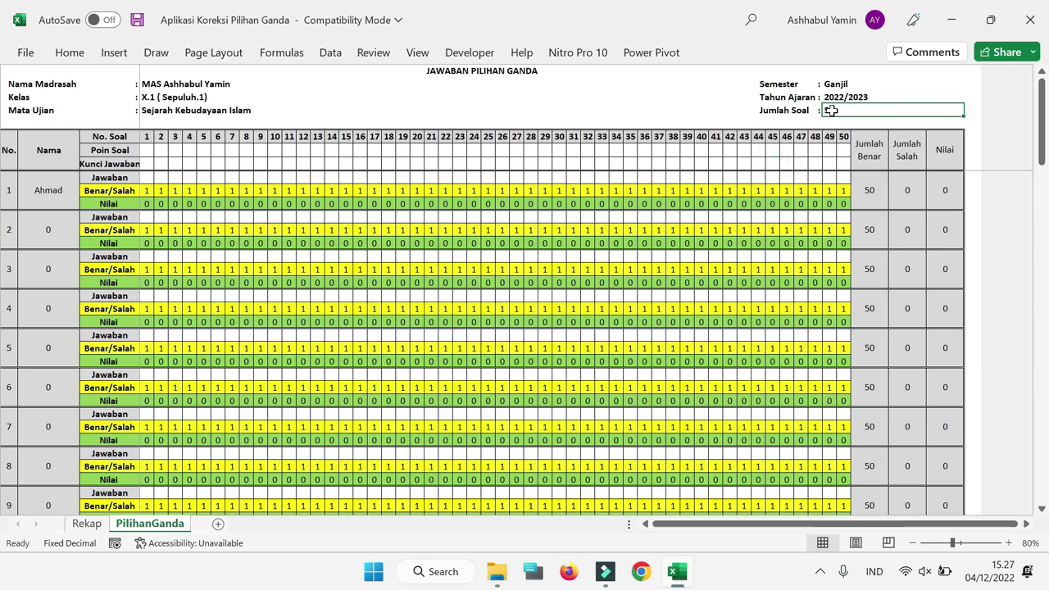
pyautogui.hotkey('ctrl', 'z')
# Step: Examine the Poin Soal row, the question numbers and the first student's Benar/Salah row on the PilihanGanda sheet
pyautogui.click(105, 150)
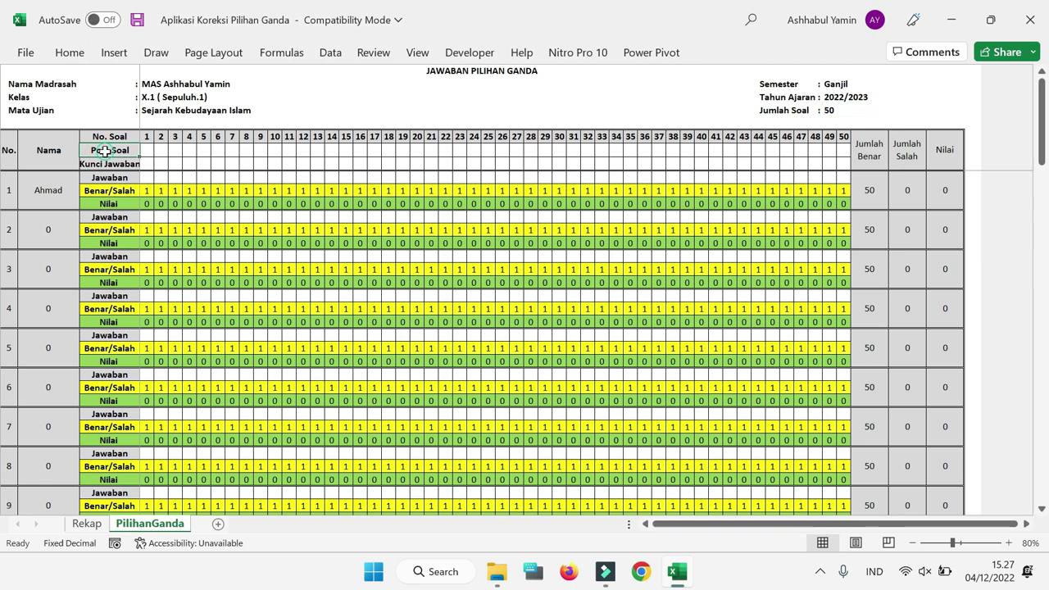
pyautogui.click(169, 154)
pyautogui.click(152, 154)
pyautogui.click(318, 296)
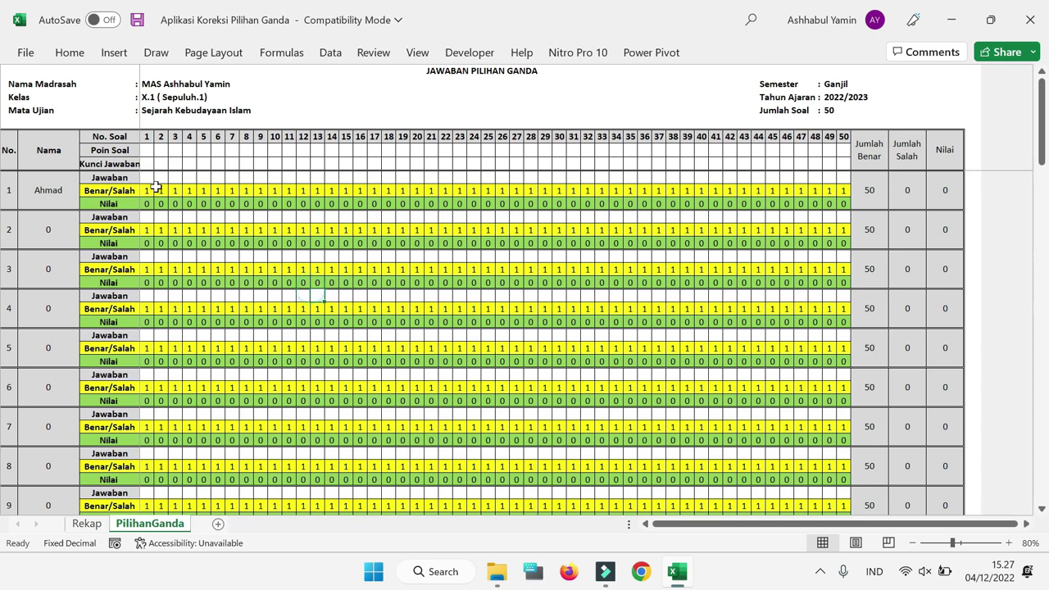
pyautogui.click(149, 150)
pyautogui.click(161, 150)
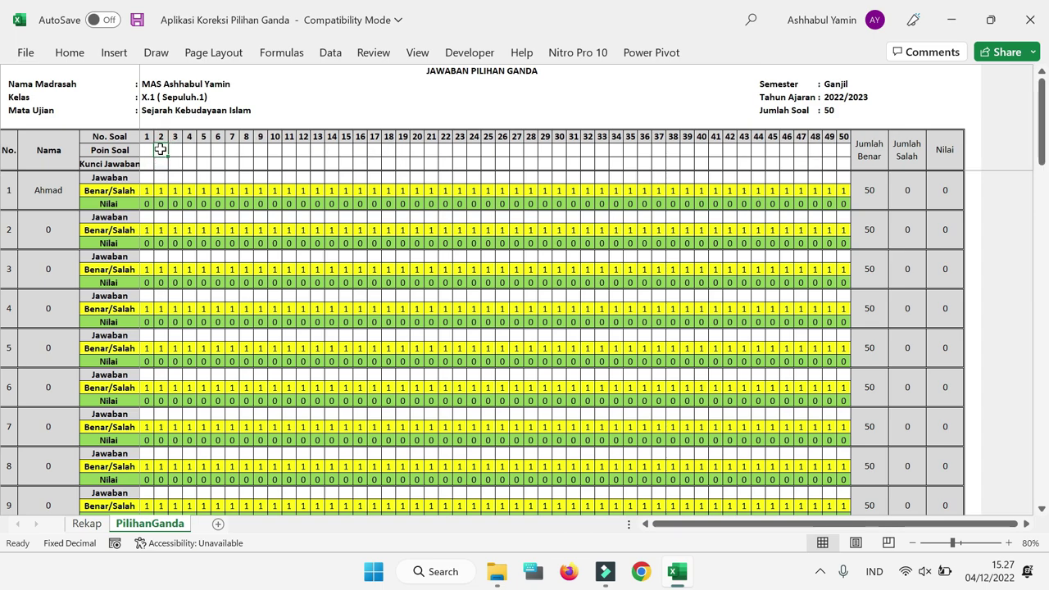
pyautogui.click(148, 150)
pyautogui.click(773, 136)
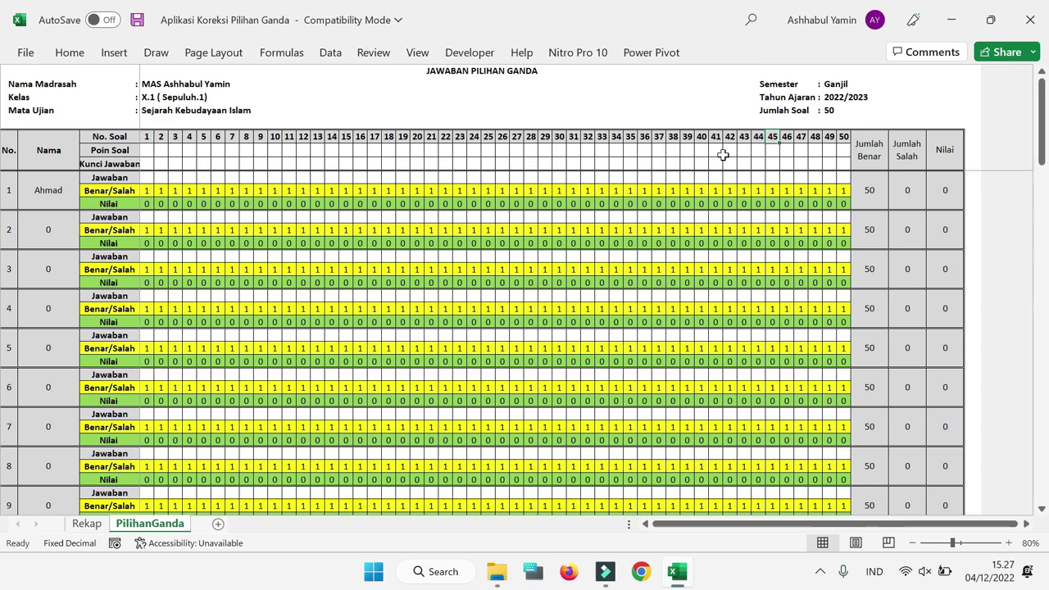
pyautogui.click(174, 153)
pyautogui.click(199, 192)
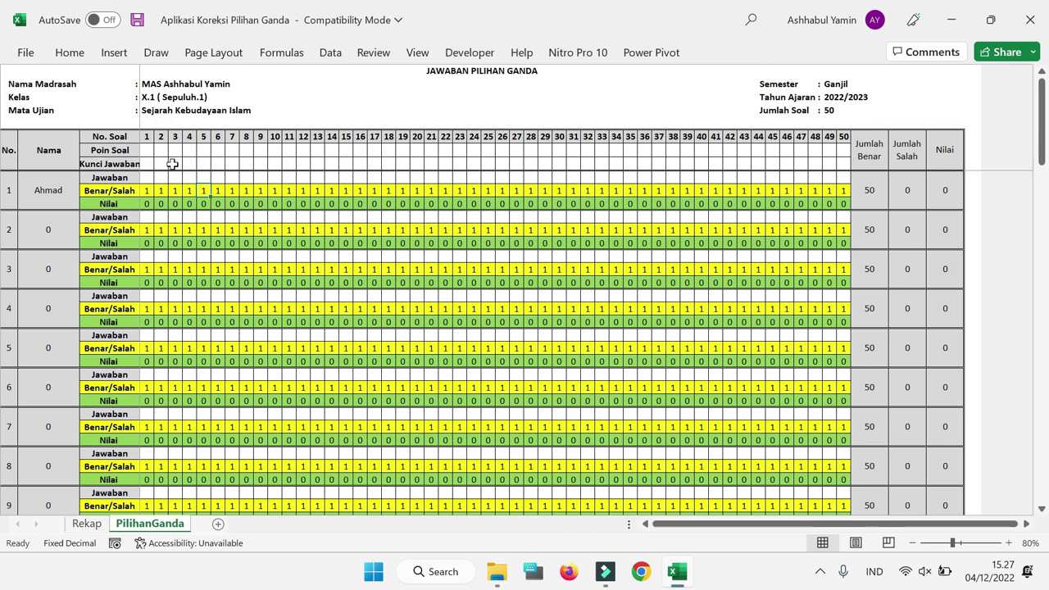
# Step: Set Poin Soal to 2 for questions 1 and 2, fill it across to question 50, and check the first student's Nilai
pyautogui.click(148, 151)
pyautogui.write('2')
pyautogui.press('Tab')
pyautogui.write('2')
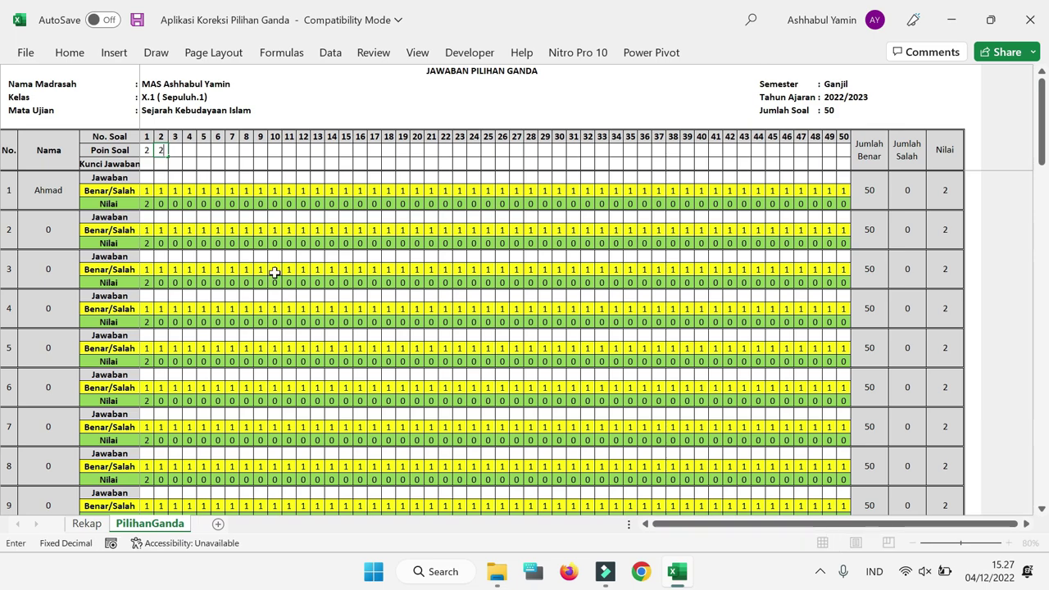
pyautogui.click(161, 150)
pyautogui.moveTo(168, 157); pyautogui.dragTo(841, 186)
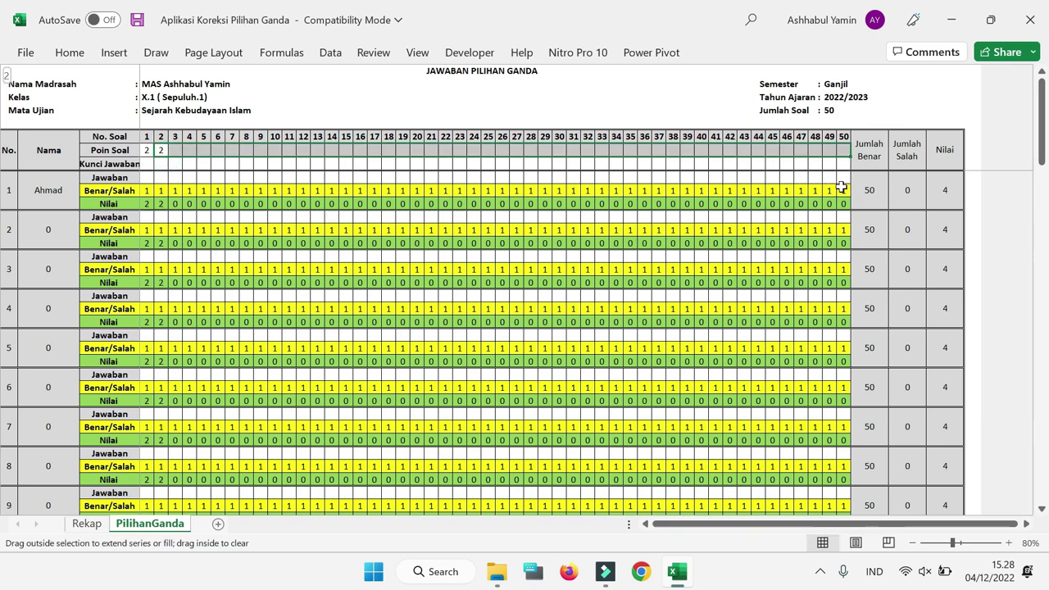
pyautogui.click(955, 190)
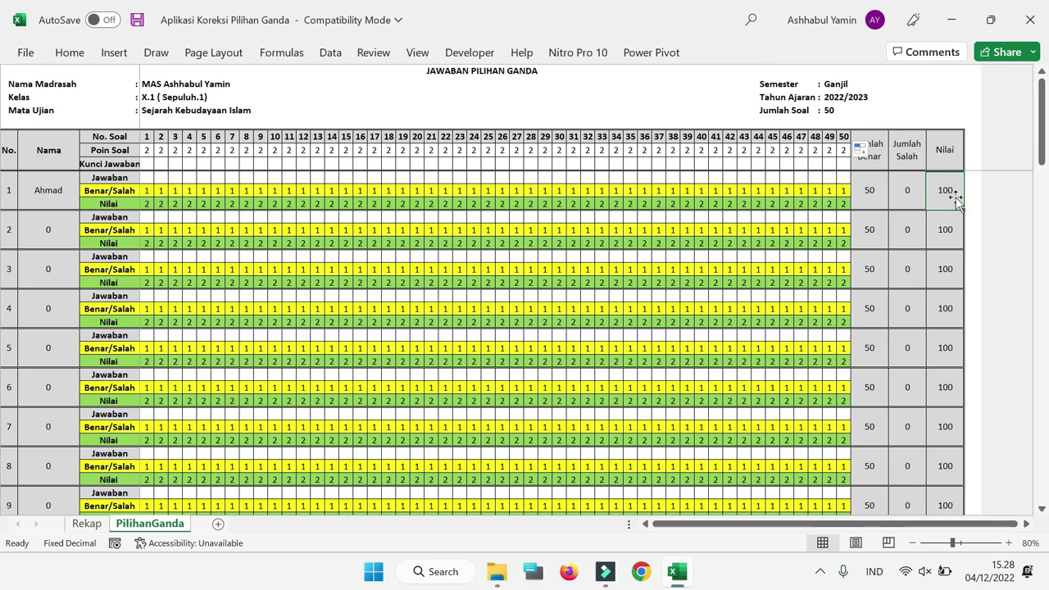
pyautogui.click(201, 256)
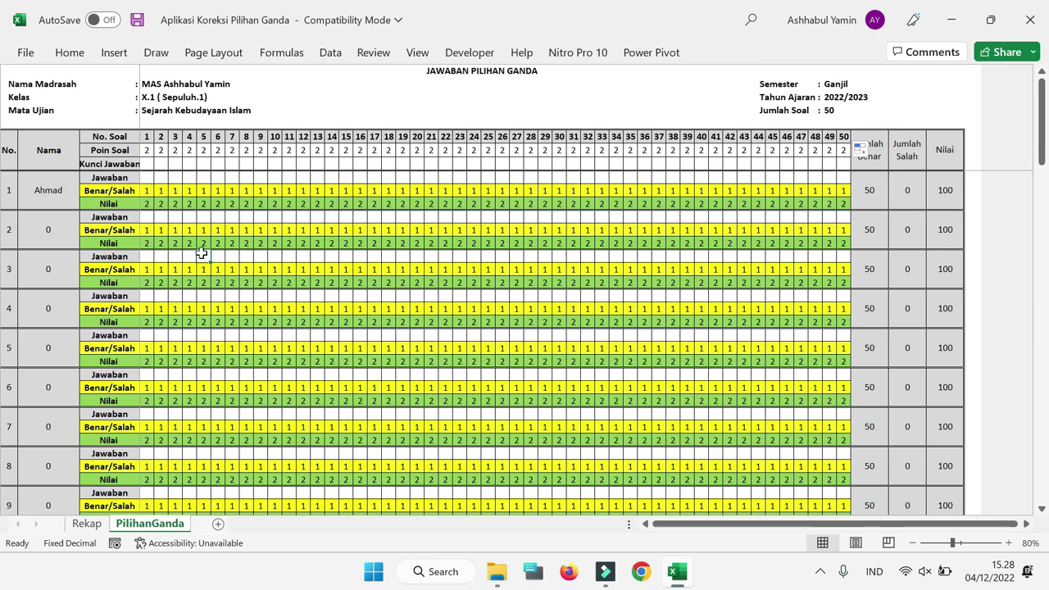
# Step: Enter the answers A, B, D and C in the Kunci Jawaban row for questions 1 to 4
pyautogui.click(146, 164)
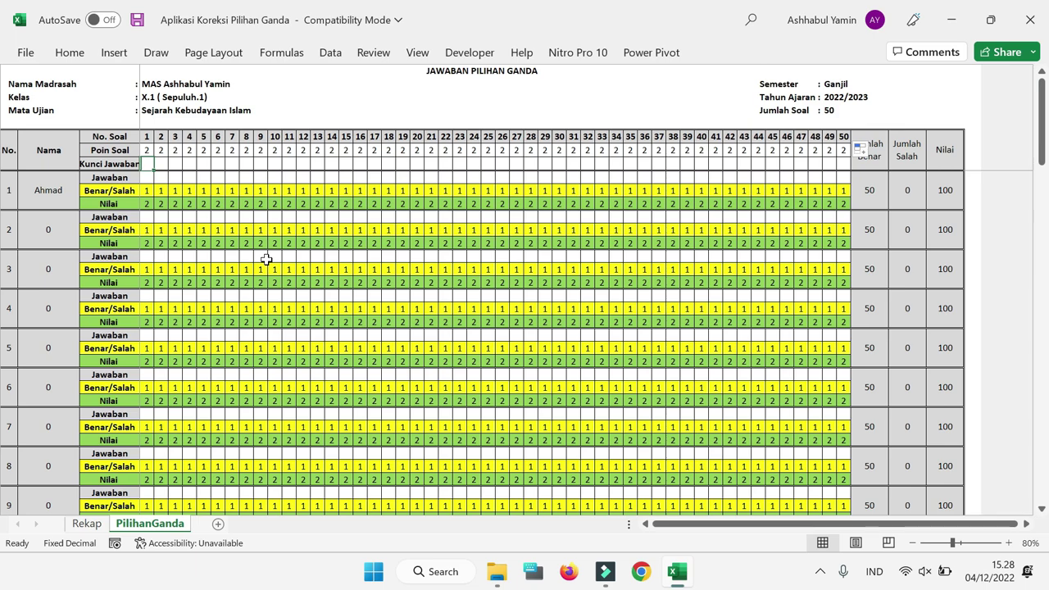
pyautogui.write('A')
pyautogui.press('Tab')
pyautogui.write('B')
pyautogui.press('Tab')
pyautogui.write('D')
pyautogui.press('Tab')
pyautogui.write('C')
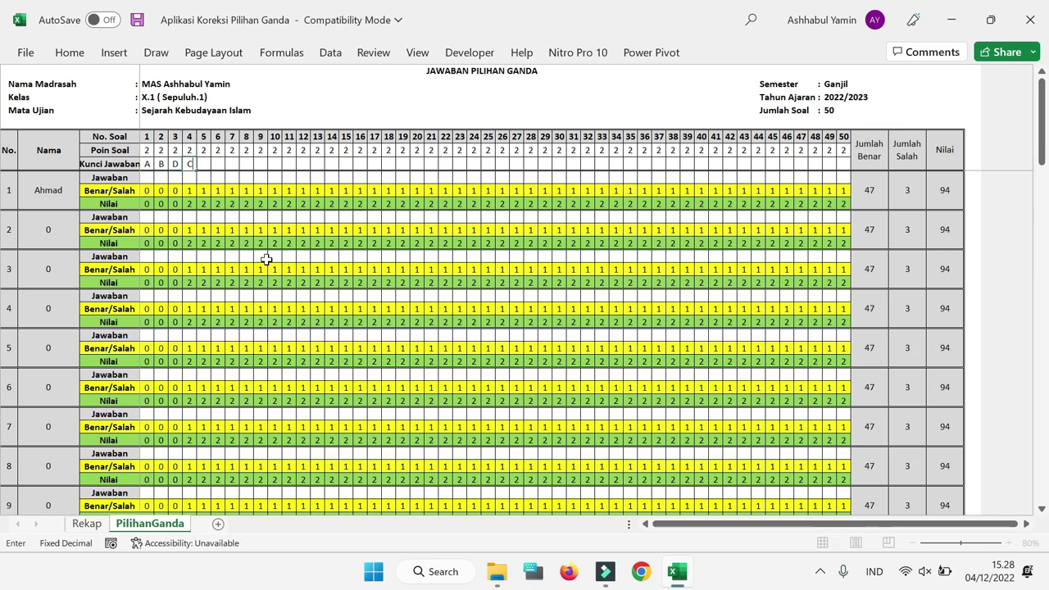
pyautogui.click(259, 243)
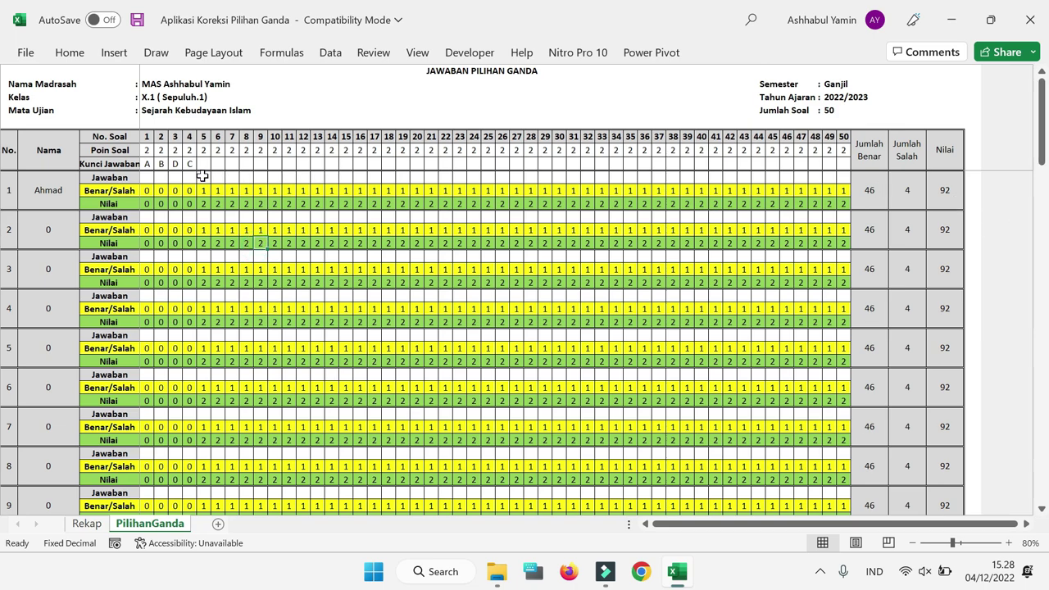
# Step: Enter the first student's answers A, C, D and C in the Jawaban row for questions 1 to 4
pyautogui.click(151, 177)
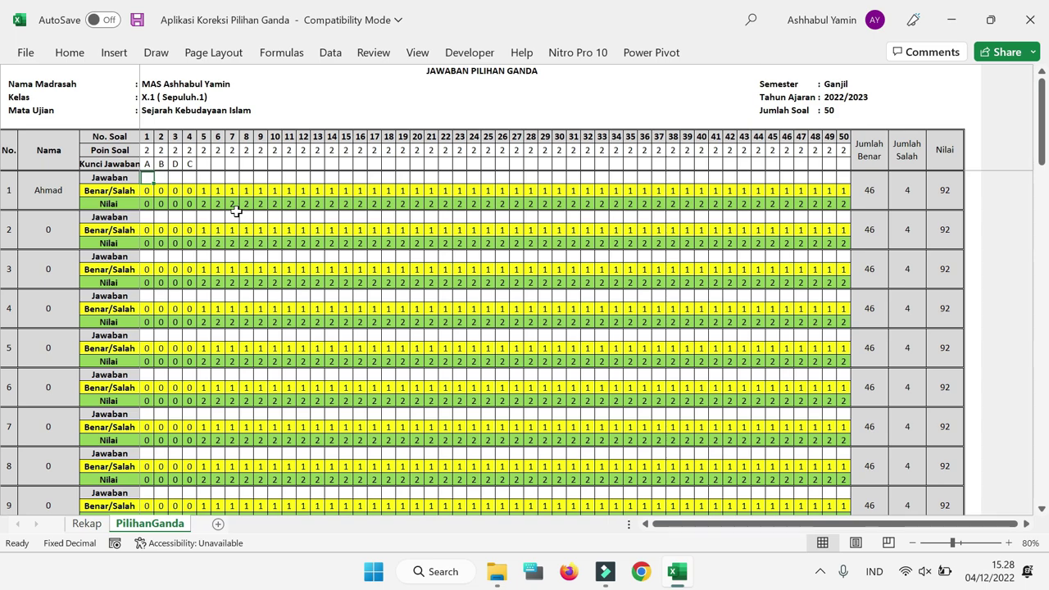
pyautogui.write('A')
pyautogui.press('Tab')
pyautogui.write('C')
pyautogui.press('Tab')
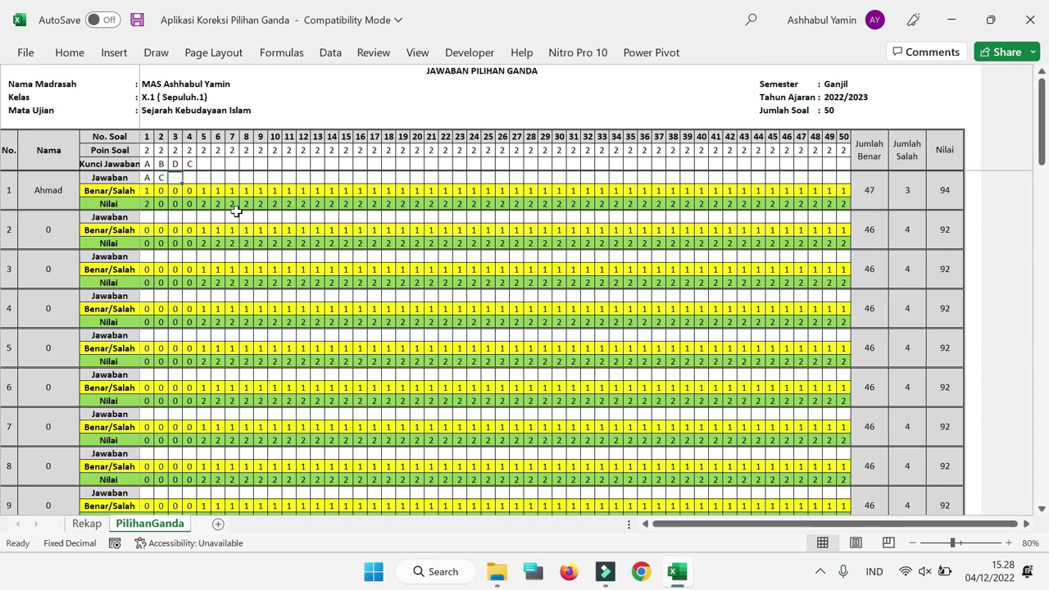
pyautogui.write('D')
pyautogui.press('Tab')
pyautogui.write('C')
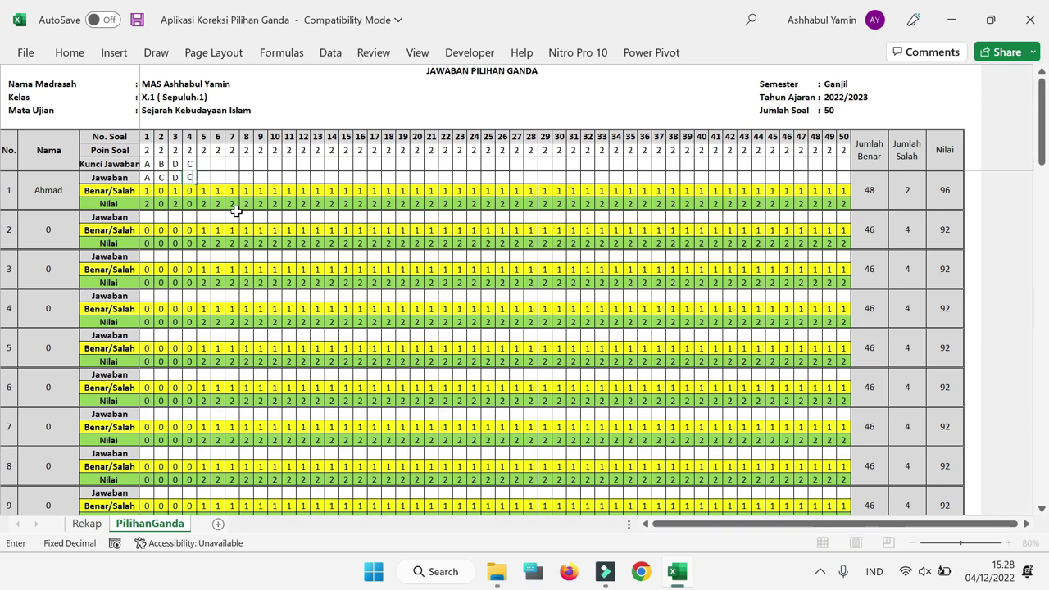
pyautogui.click(231, 218)
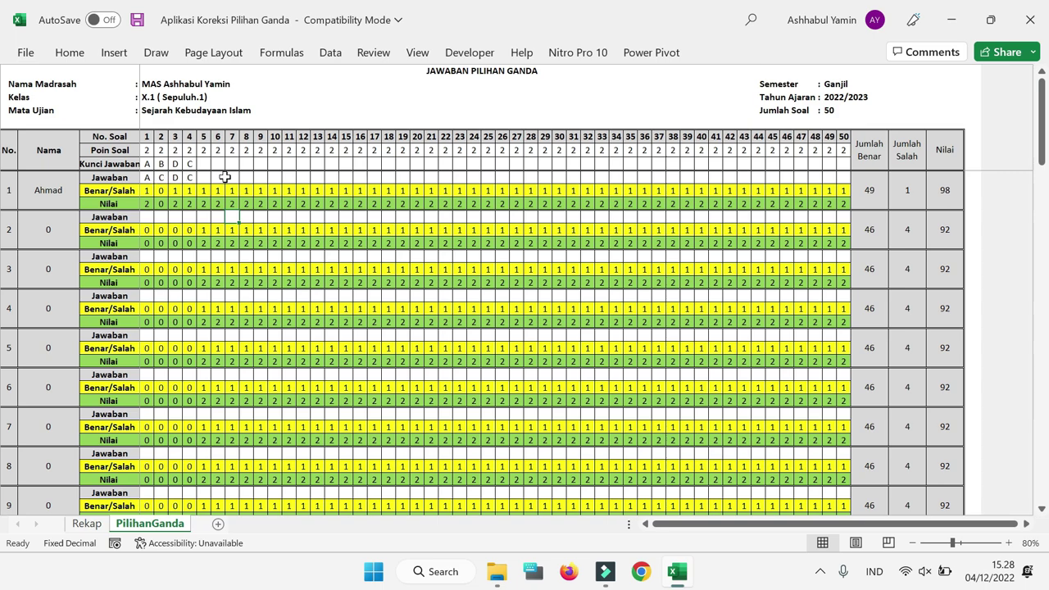
# Step: Check the first student's Jumlah Benar, Jumlah Salah and Nama cells
pyautogui.click(870, 195)
pyautogui.click(913, 194)
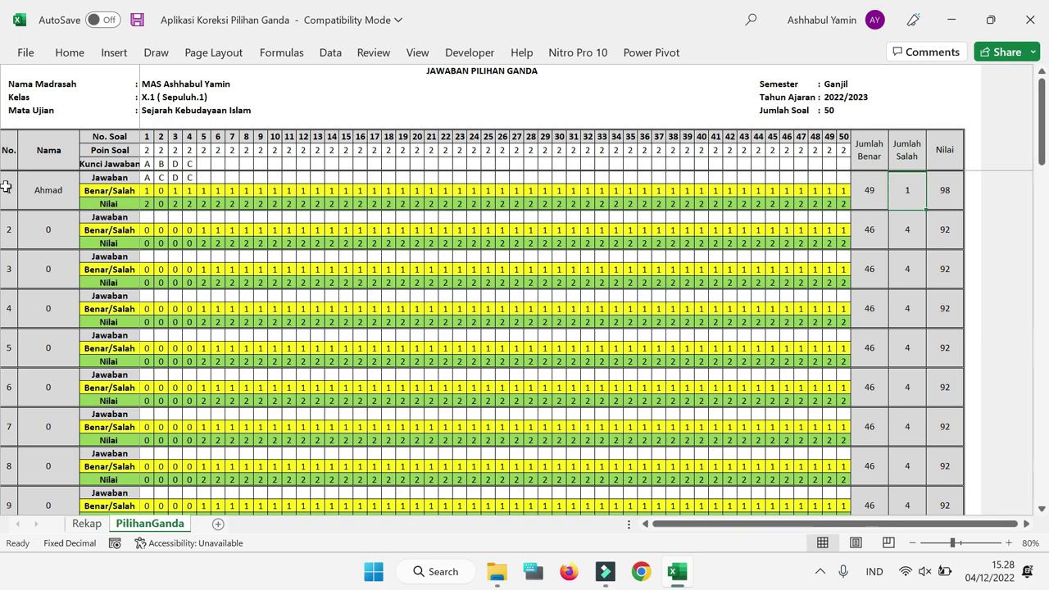
pyautogui.click(41, 190)
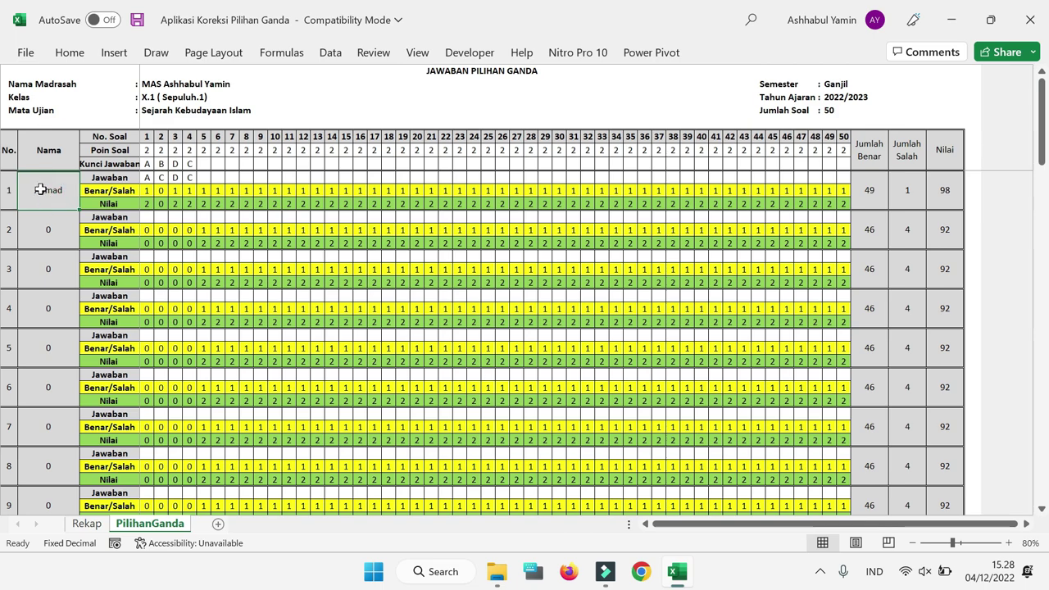
# Step: Enter the second student's name in row 2 of Nama Siswa on the Rekap sheet and check it on the PilihanGanda sheet
pyautogui.click(86, 523)
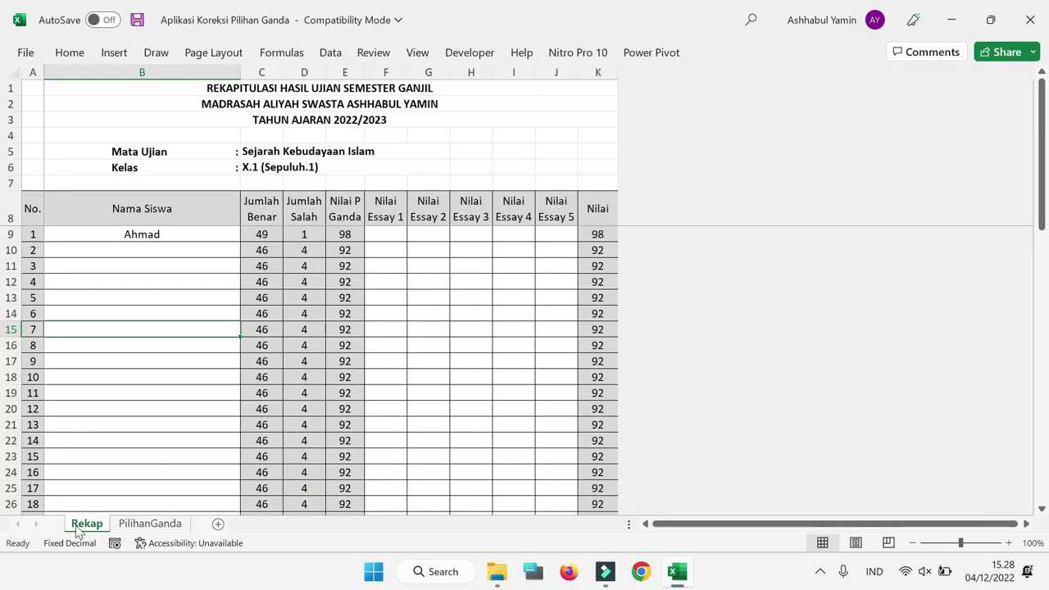
pyautogui.click(98, 255)
pyautogui.write('Bu')
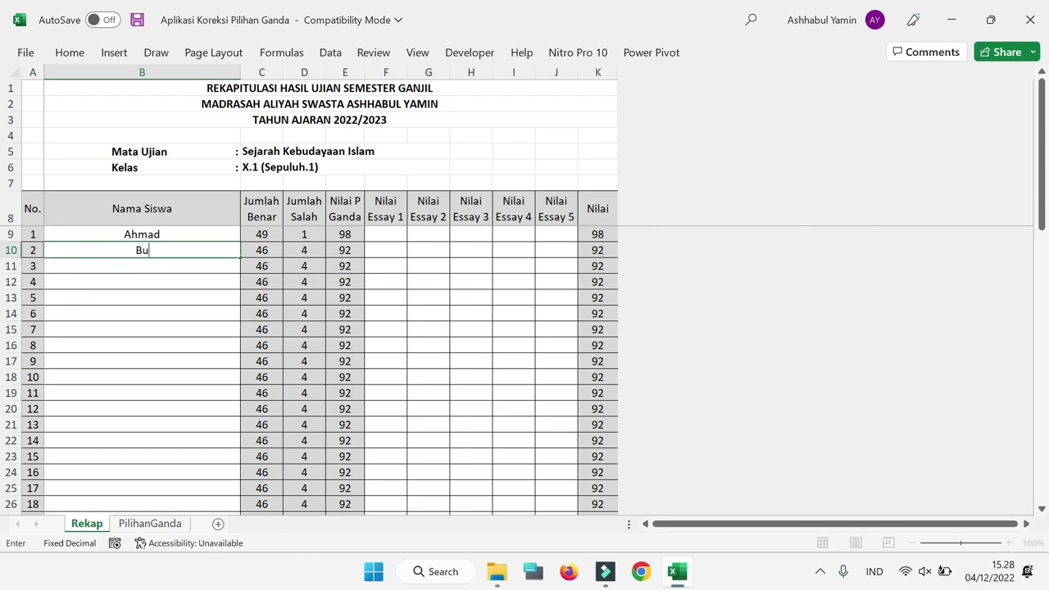
pyautogui.write('di')
pyautogui.click(82, 281)
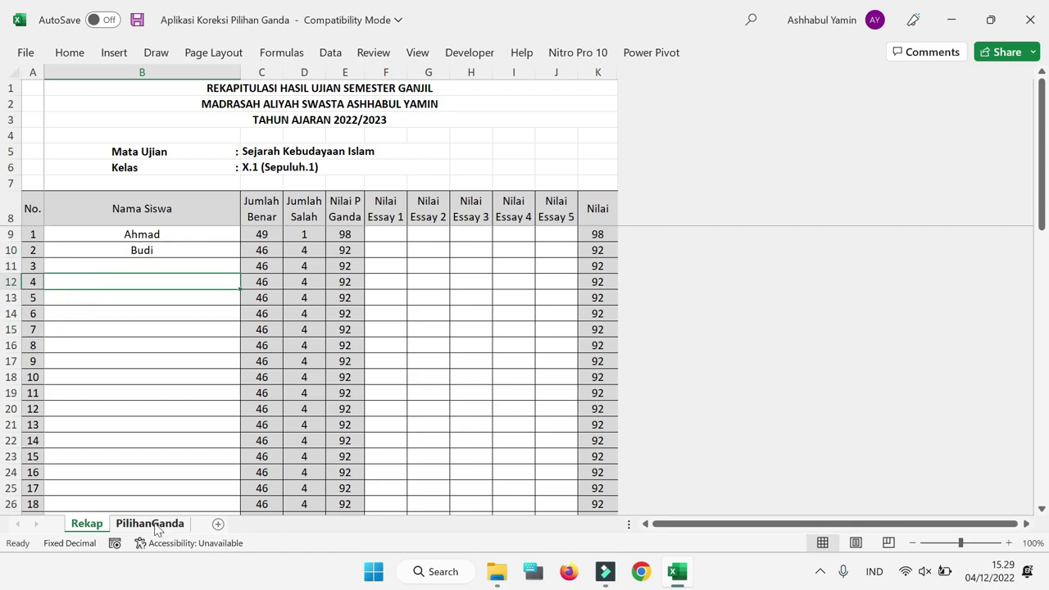
pyautogui.click(150, 524)
pyautogui.click(60, 236)
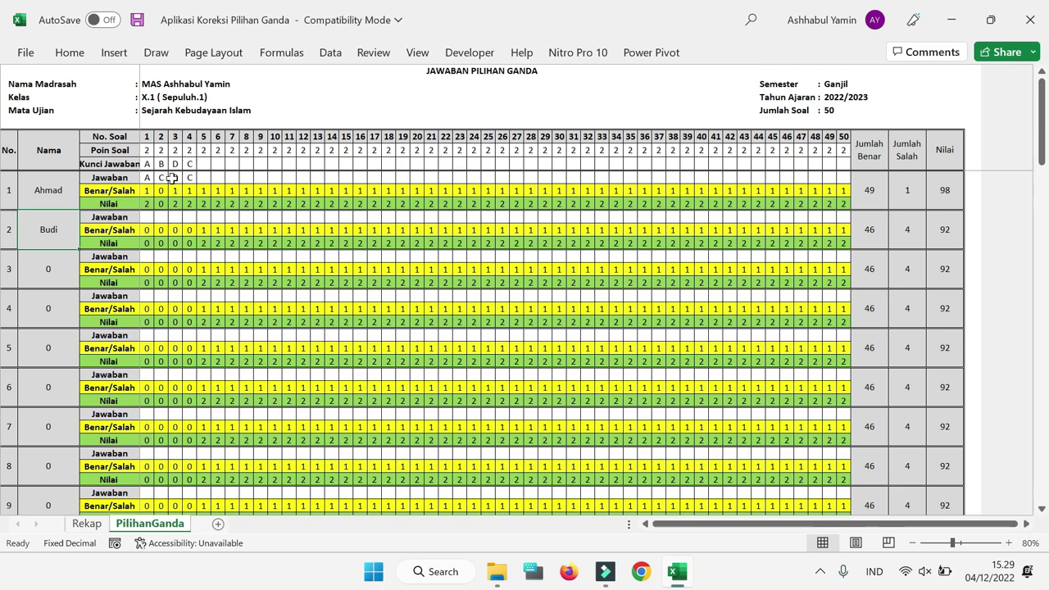
# Step: Fill the Kunci Jawaban row across to question 50 by repeating the A, B, D, C pattern
pyautogui.click(872, 199)
pyautogui.click(913, 198)
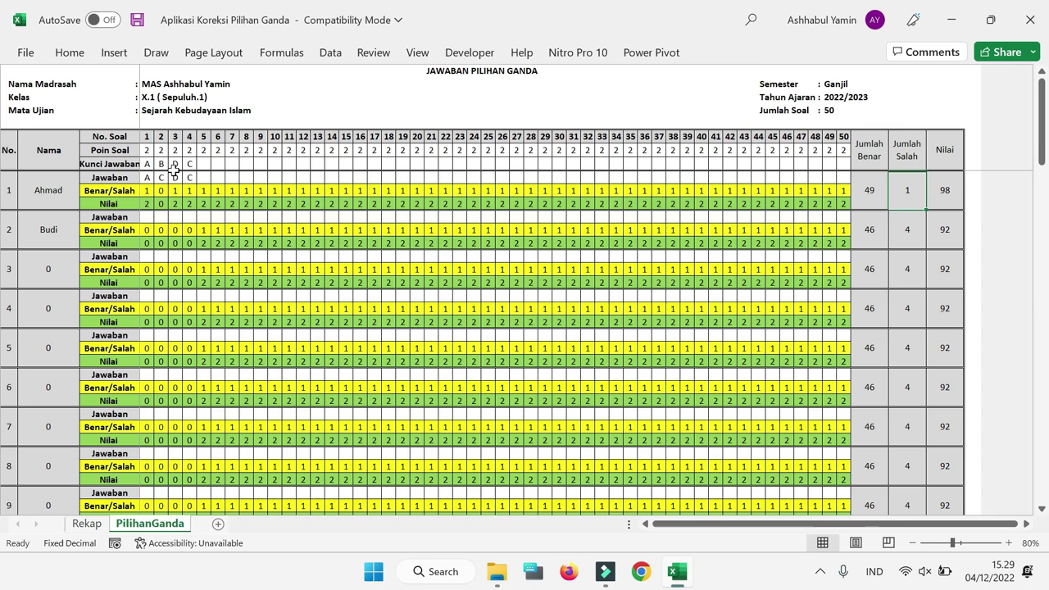
pyautogui.moveTo(148, 164); pyautogui.dragTo(858, 183)
pyautogui.click(710, 268)
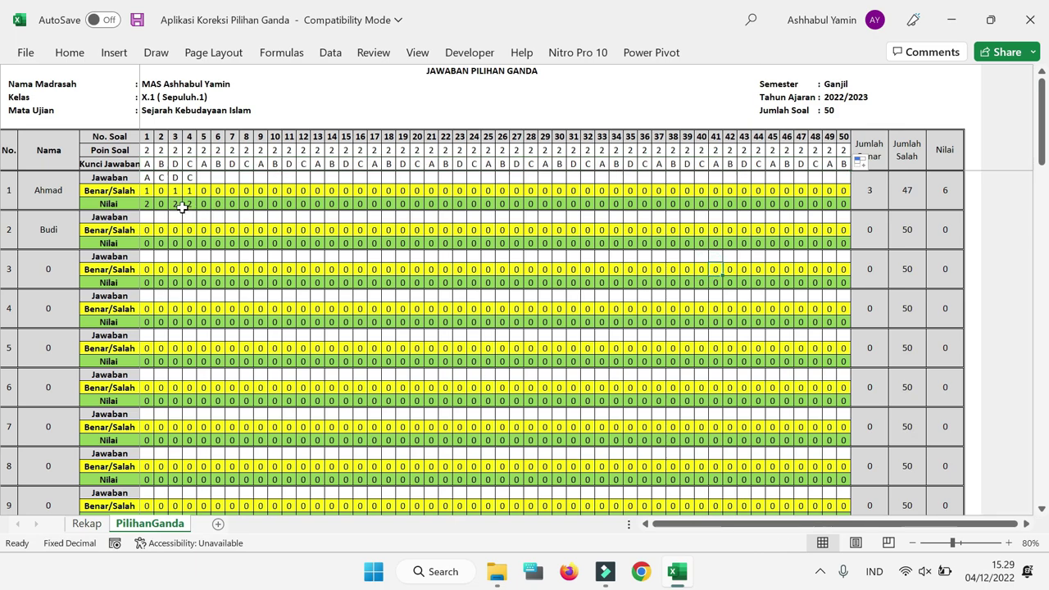
# Step: Examine the first student's Jumlah Benar, Jumlah Salah and Nilai, and compare them with Jumlah Soal
pyautogui.click(867, 194)
pyautogui.click(905, 202)
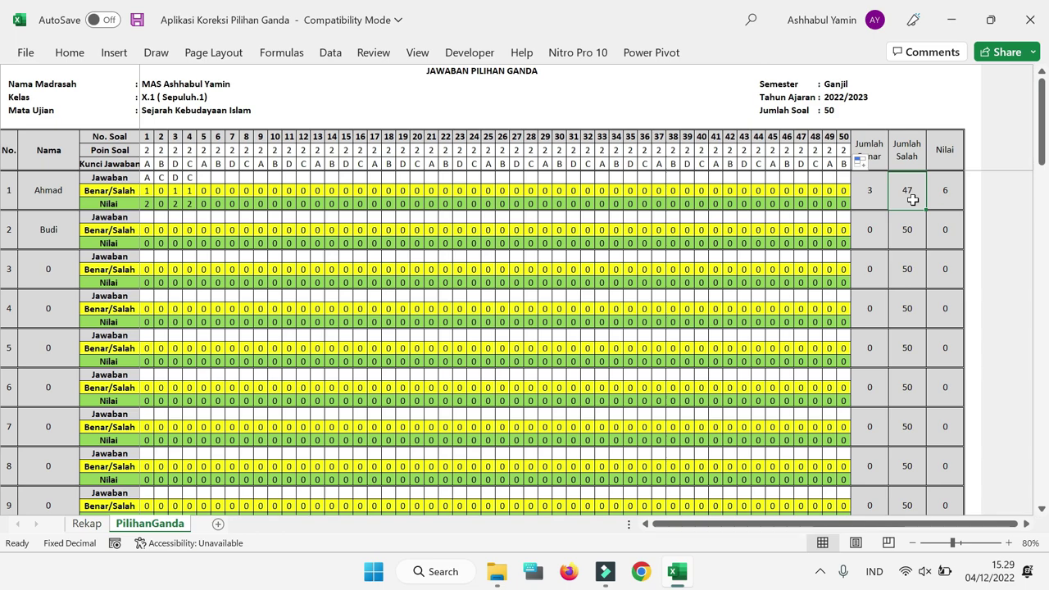
pyautogui.click(877, 193)
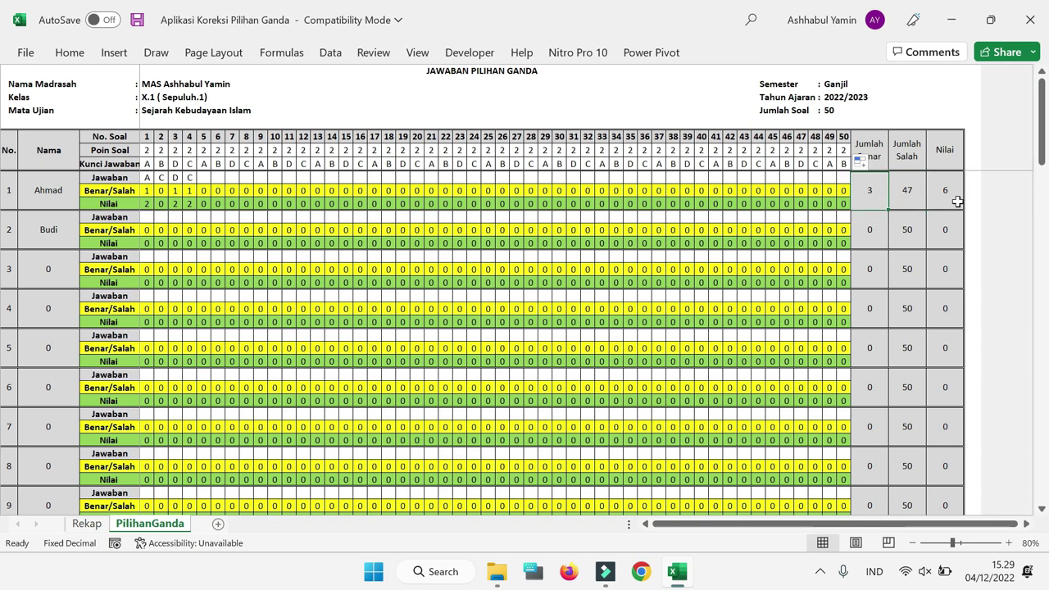
pyautogui.click(913, 198)
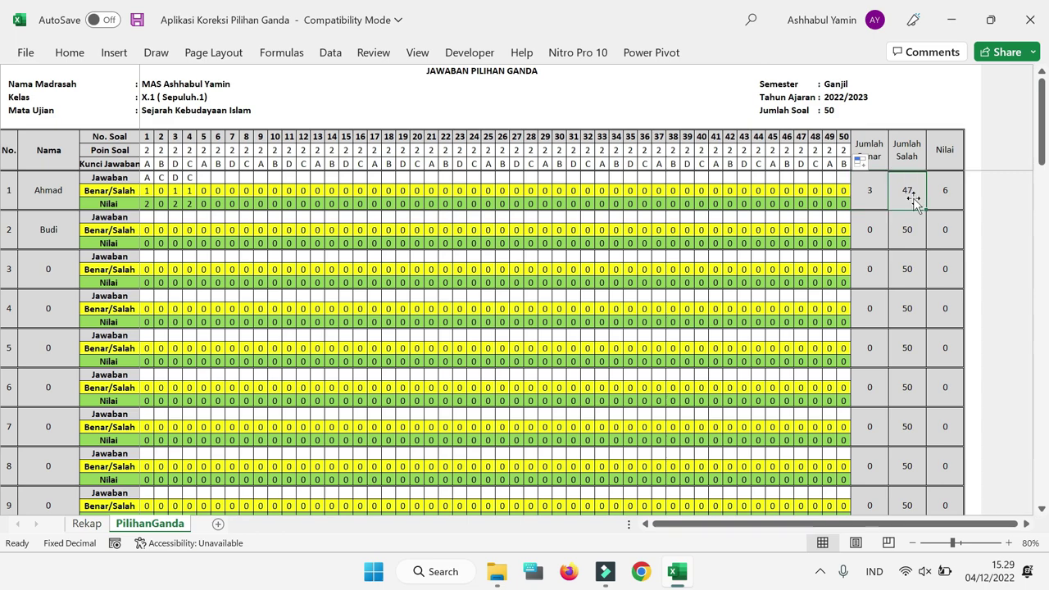
pyautogui.click(830, 112)
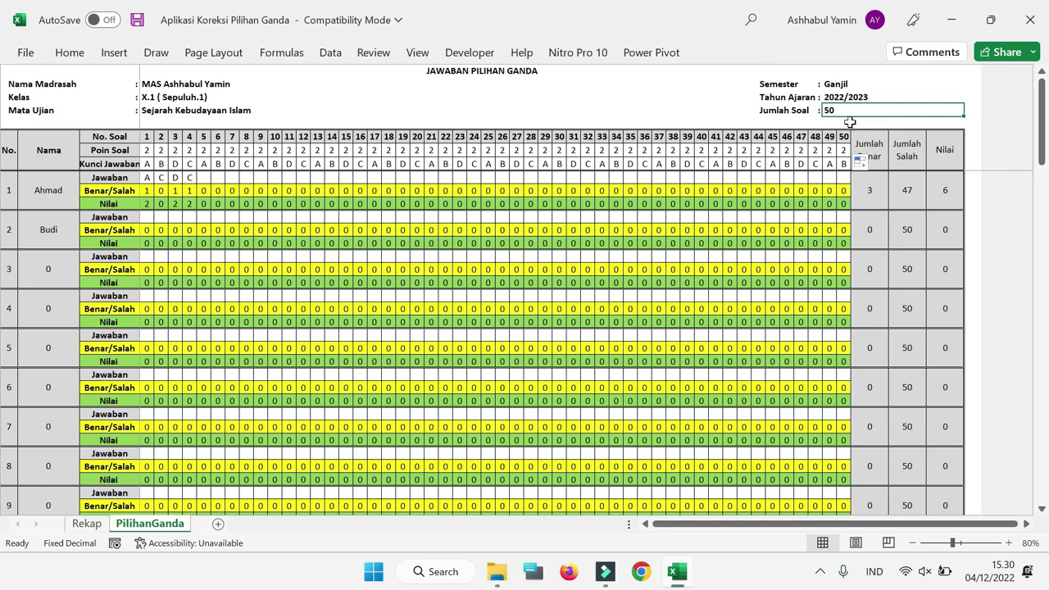
pyautogui.click(905, 191)
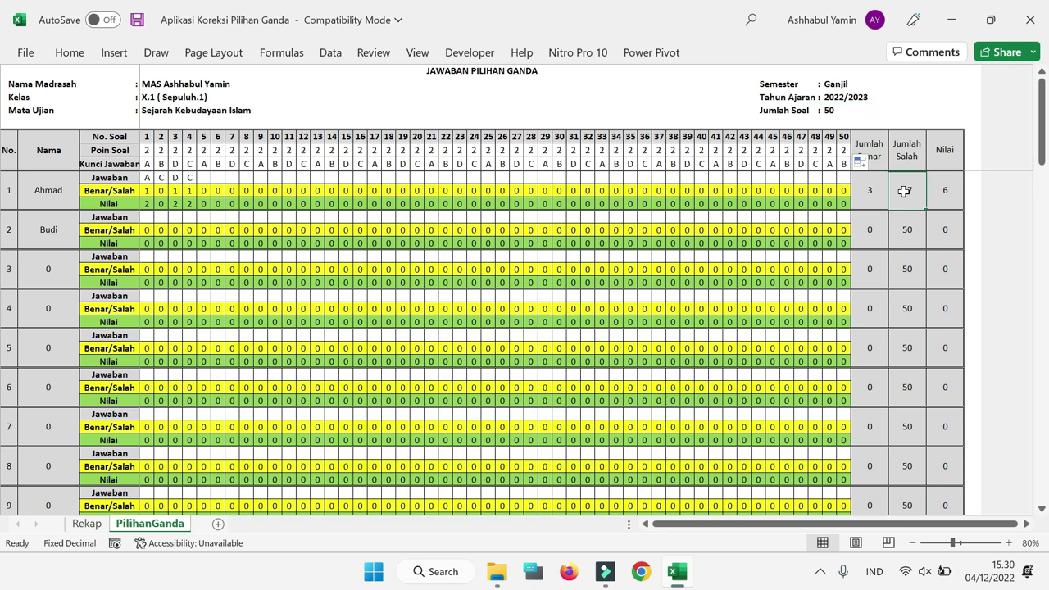
pyautogui.click(835, 112)
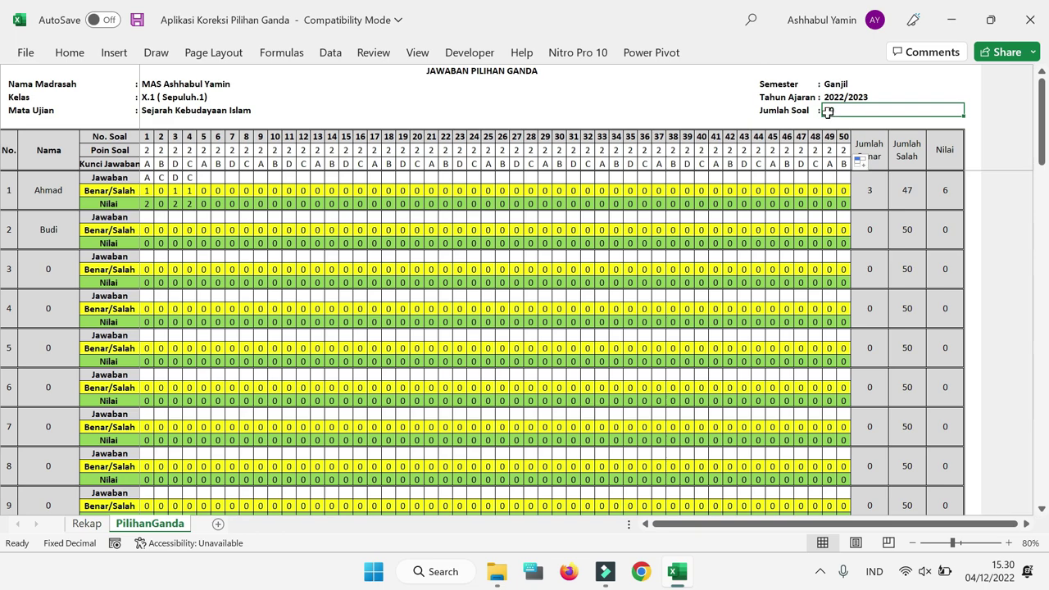
pyautogui.click(875, 151)
pyautogui.click(874, 193)
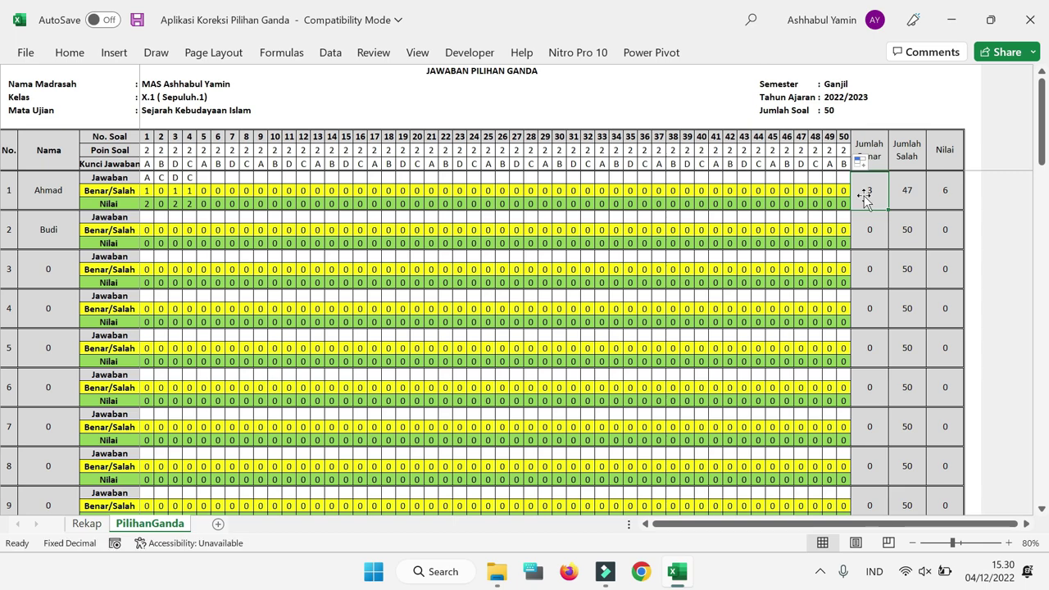
pyautogui.click(946, 199)
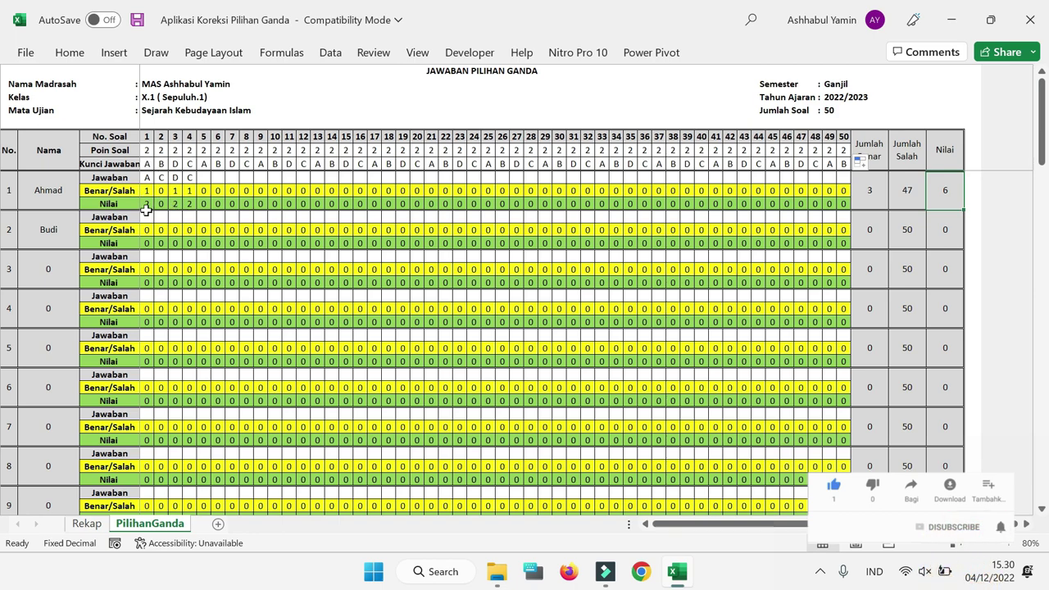
# Step: Set Poin Soal to 4 for questions 2 and 3, and check the first student's score for question 3 and total Nilai
pyautogui.click(164, 150)
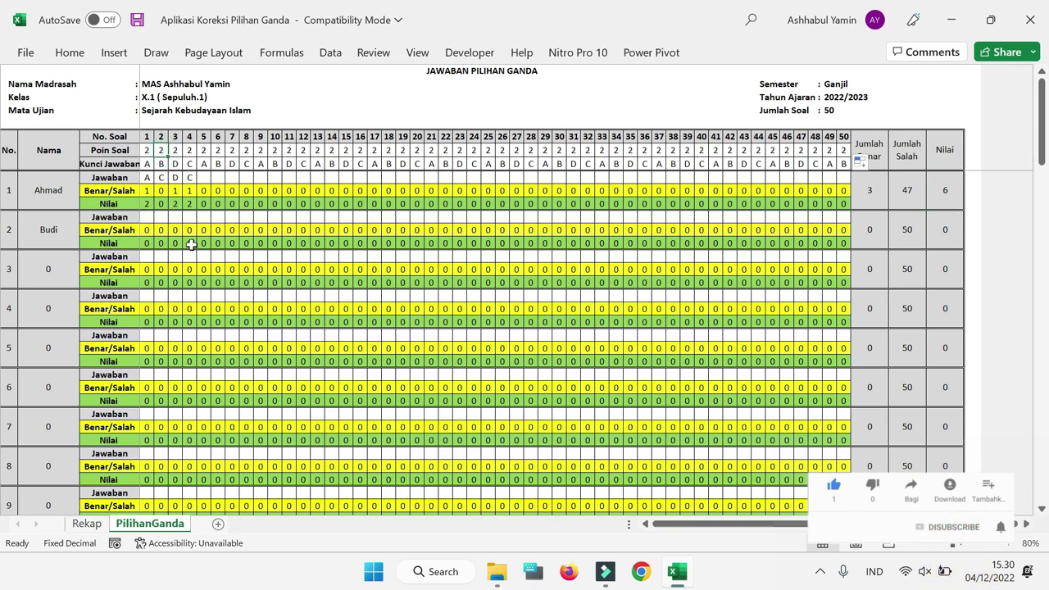
pyautogui.write('4')
pyautogui.click(190, 258)
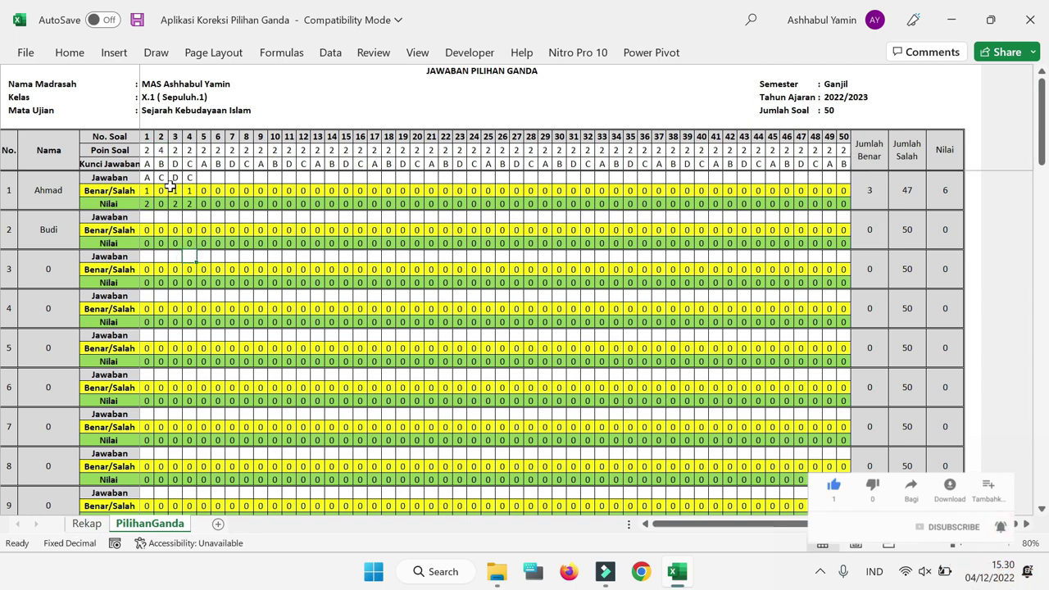
pyautogui.click(173, 151)
pyautogui.write('4')
pyautogui.click(210, 269)
pyautogui.click(176, 151)
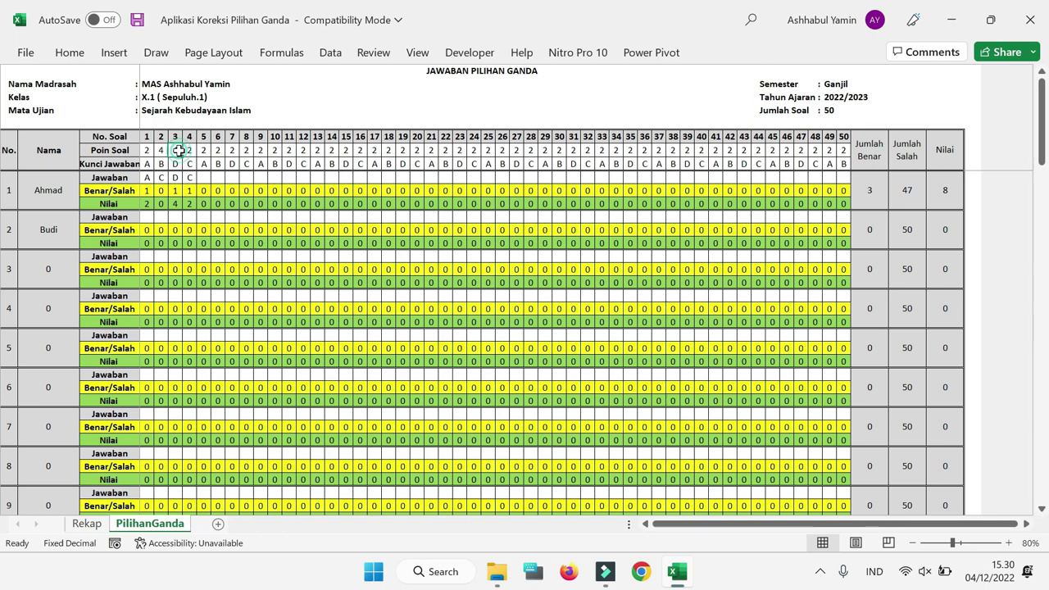
pyautogui.click(175, 203)
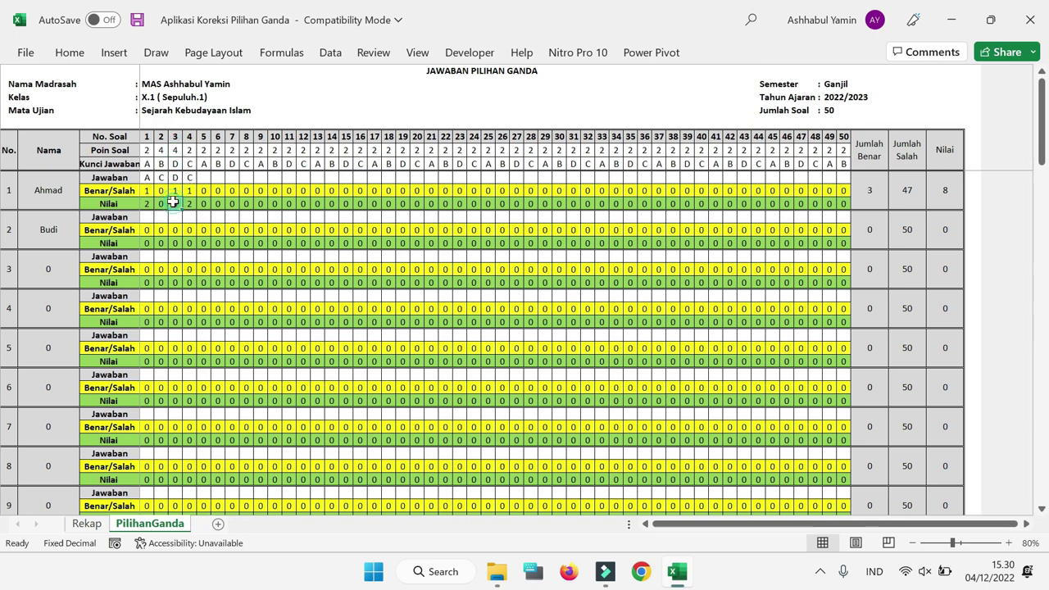
pyautogui.click(935, 195)
# Step: Set Poin Soal back to 2 for questions 2 and 3, and check the first student's Nilai
pyautogui.click(160, 150)
pyautogui.write('2')
pyautogui.click(176, 152)
pyautogui.write('2')
pyautogui.click(260, 309)
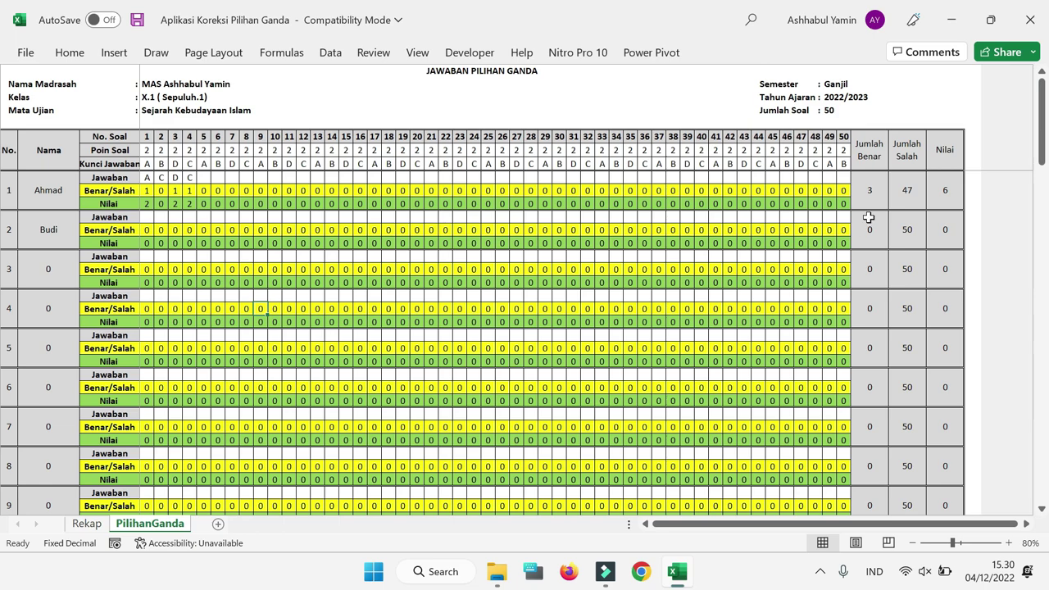
pyautogui.click(954, 200)
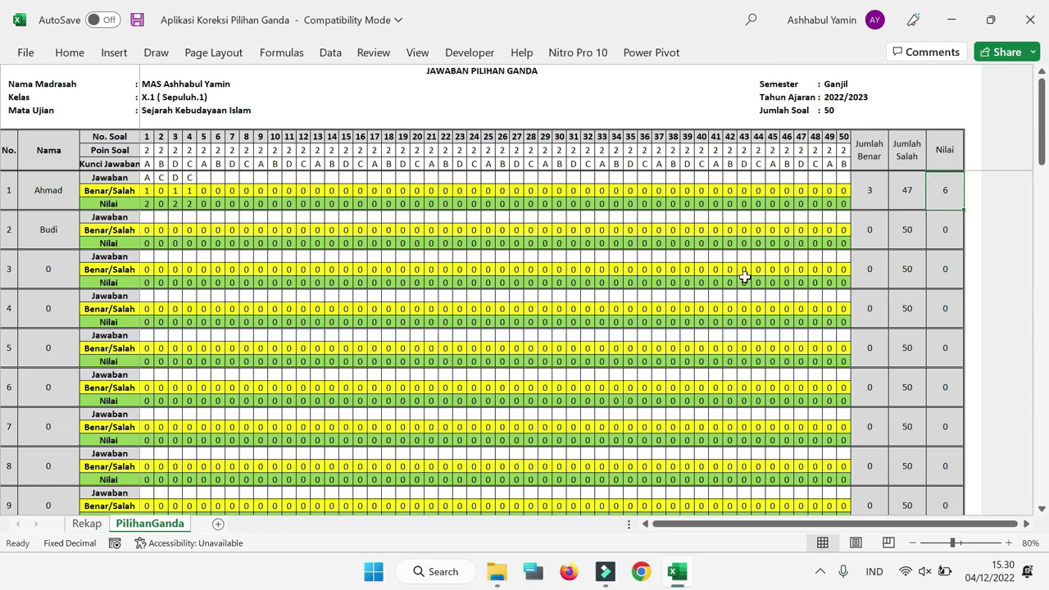
# Step: Set Jumlah Soal to 45 on the PilihanGanda sheet
pyautogui.scroll(-6, 279, 389)
pyautogui.scroll(6, 595, 408)
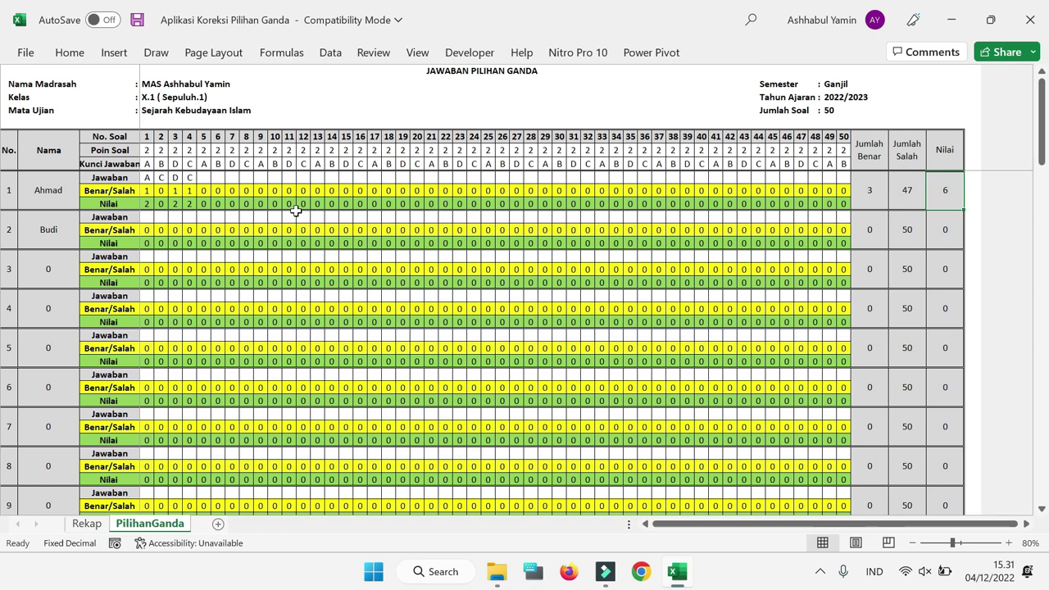
pyautogui.click(844, 137)
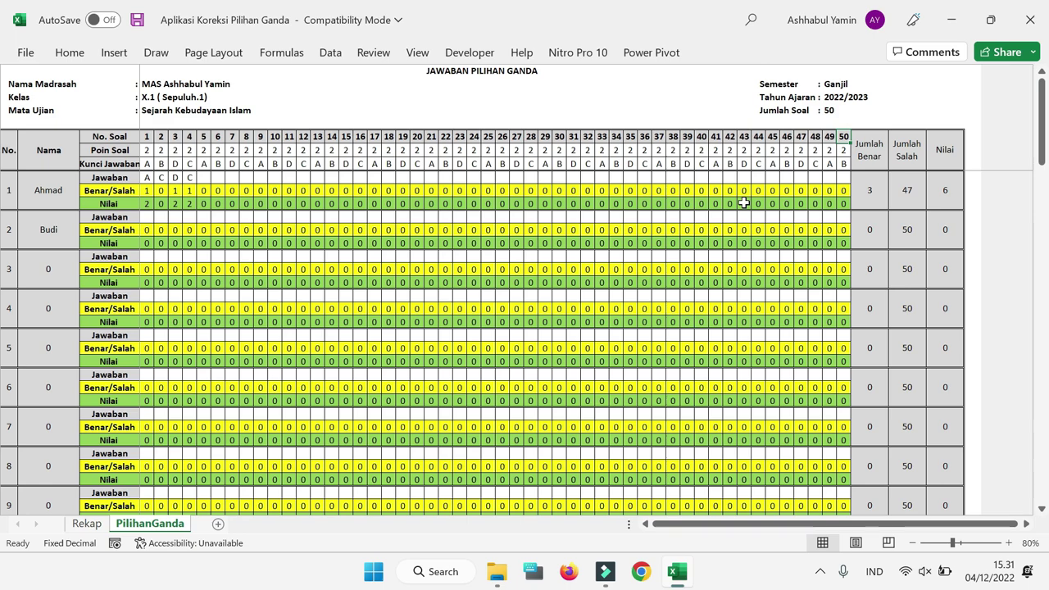
pyautogui.click(774, 140)
pyautogui.click(906, 232)
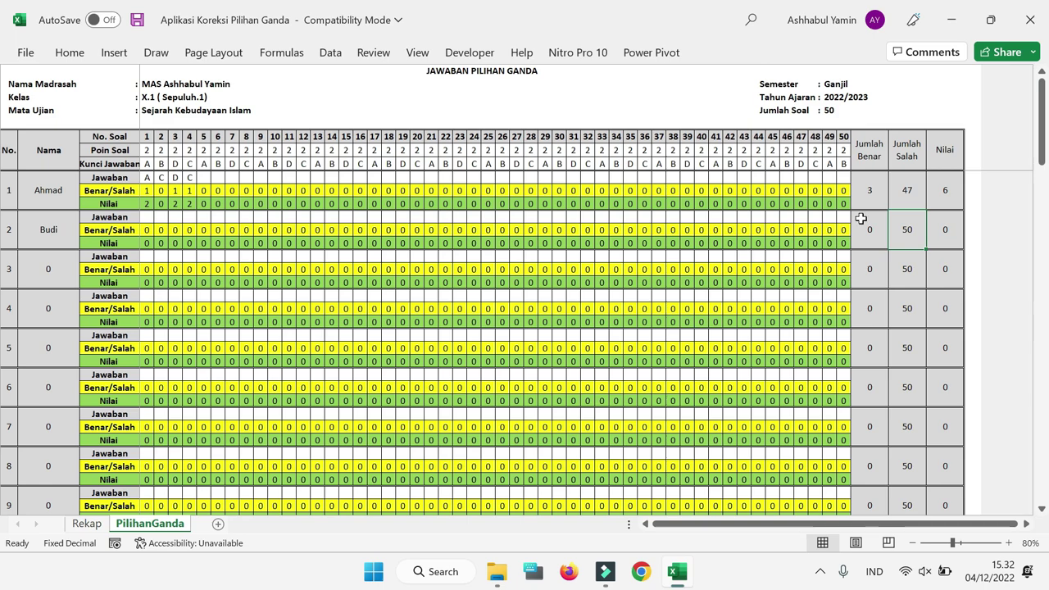
pyautogui.click(835, 114)
pyautogui.write('45')
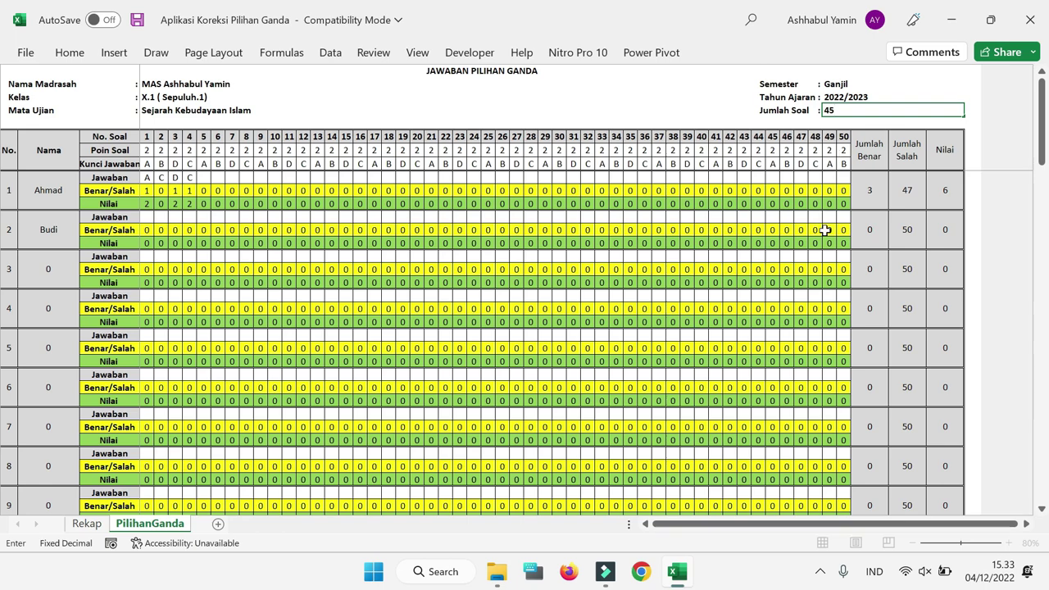
pyautogui.press('Return')
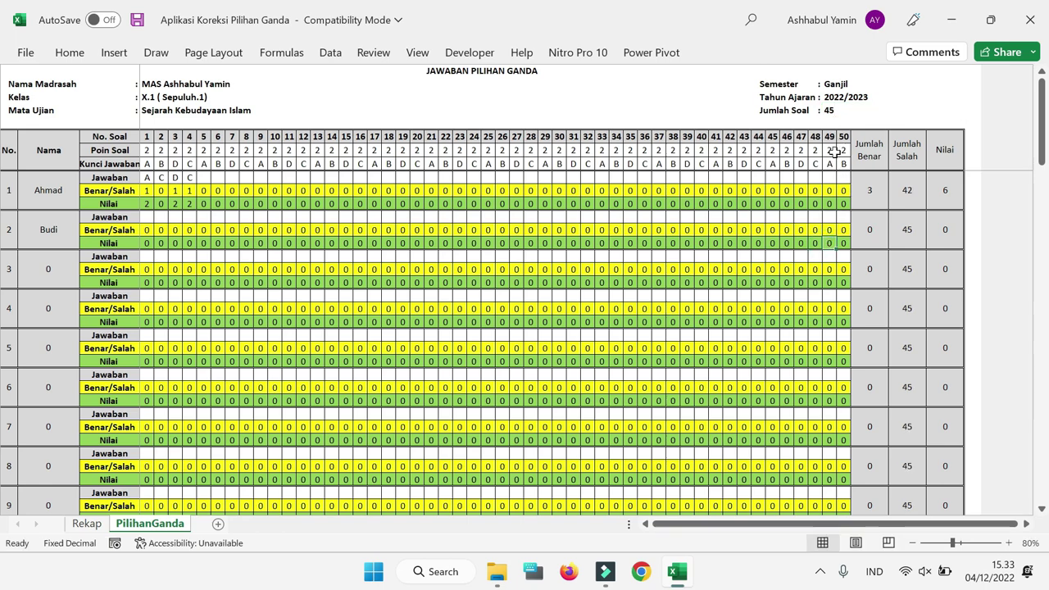
# Step: Clear the Poin Soal and Kunci Jawaban cells for questions 46 to 50
pyautogui.moveTo(786, 153); pyautogui.dragTo(844, 160)
pyautogui.press('Delete')
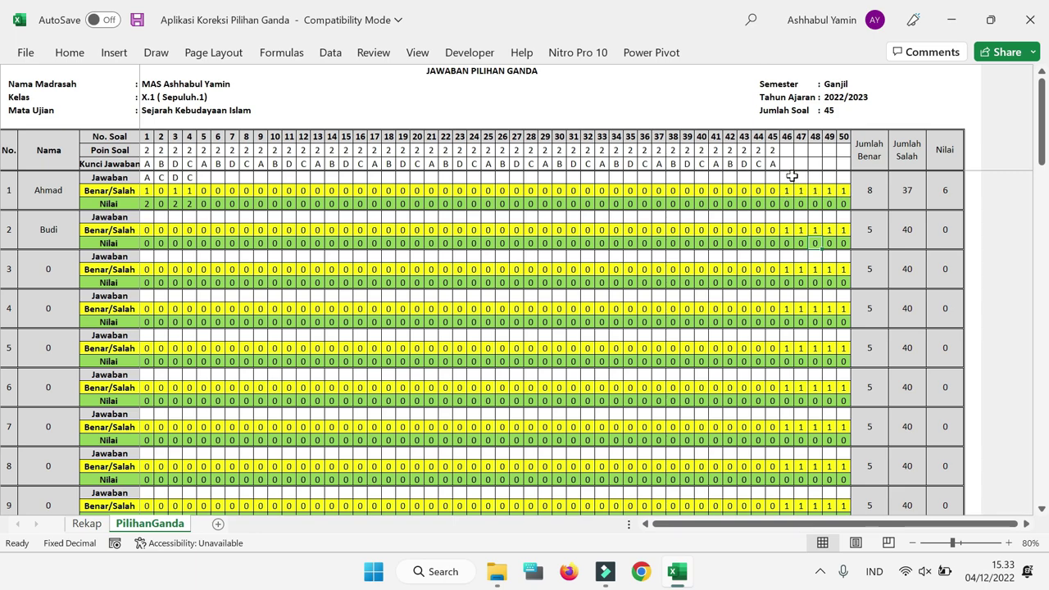
# Step: Fill the Kunci Jawaban cells for questions 46 to 50 with Q and check the first student's Jumlah Benar and Nilai
pyautogui.click(787, 165)
pyautogui.press('capslock')
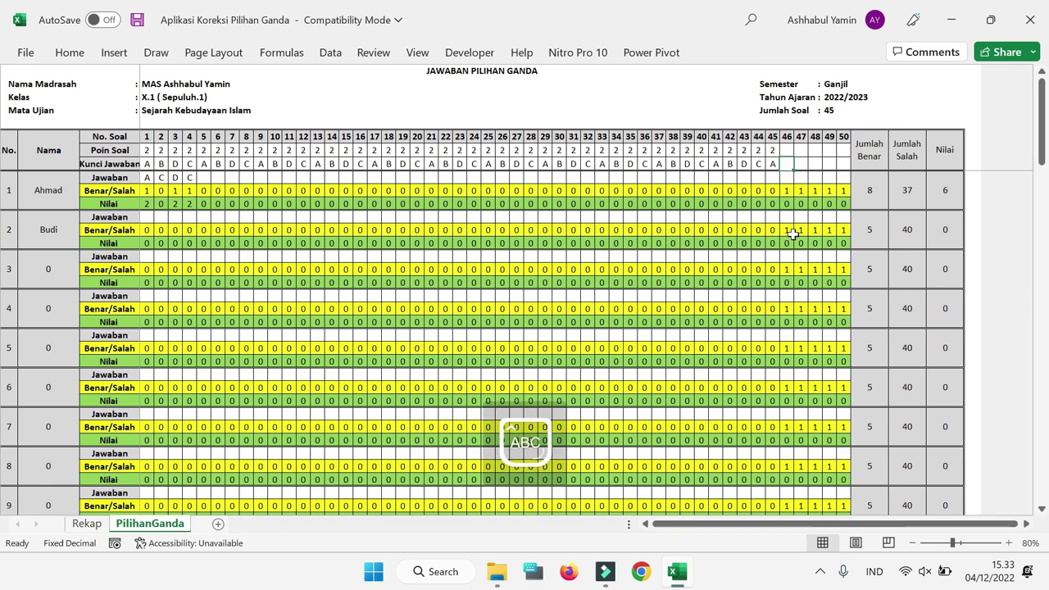
pyautogui.write('Q')
pyautogui.press('Right')
pyautogui.write('Q')
pyautogui.press('Right')
pyautogui.write('Q')
pyautogui.press('Right')
pyautogui.write('Q')
pyautogui.press('Right')
pyautogui.write('Q')
pyautogui.press('Right')
pyautogui.click(773, 249)
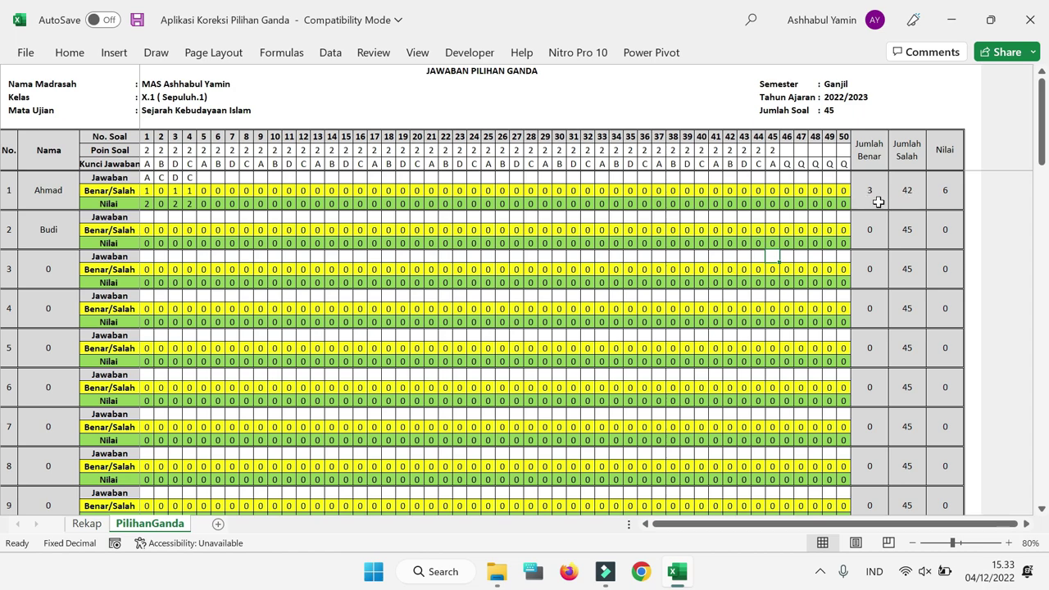
pyautogui.click(949, 201)
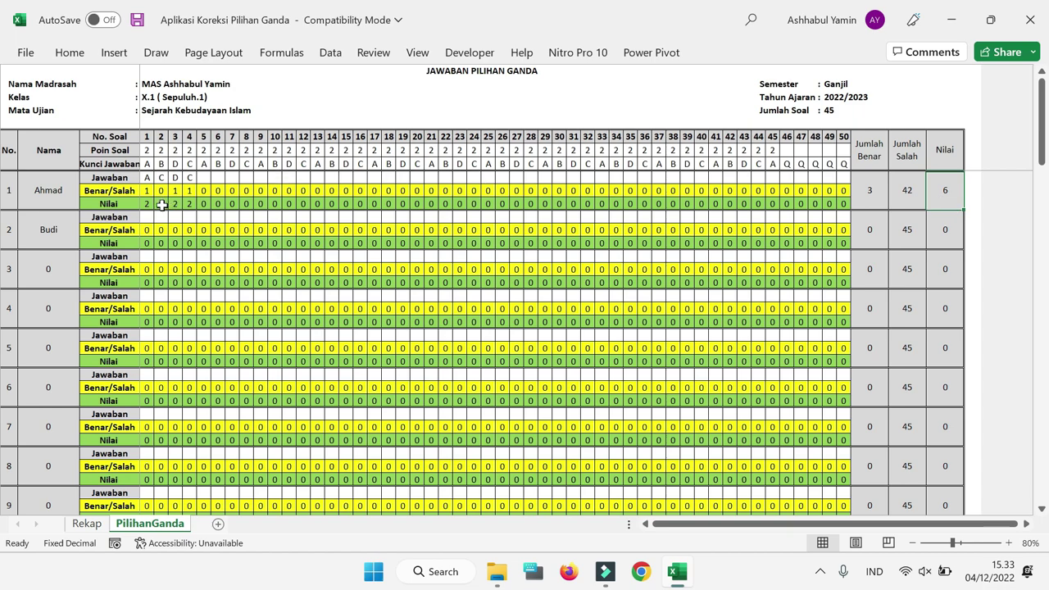
# Step: Set Poin Soal to 6 for questions 2 and 3, and check the first student's Nilai
pyautogui.click(160, 150)
pyautogui.write('6')
pyautogui.press('Return')
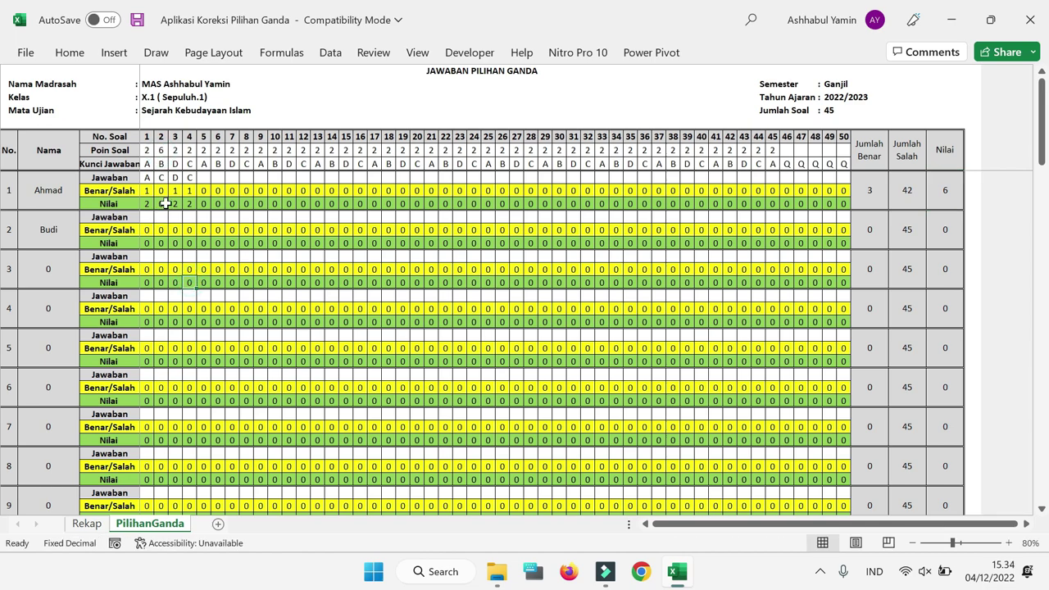
pyautogui.click(175, 150)
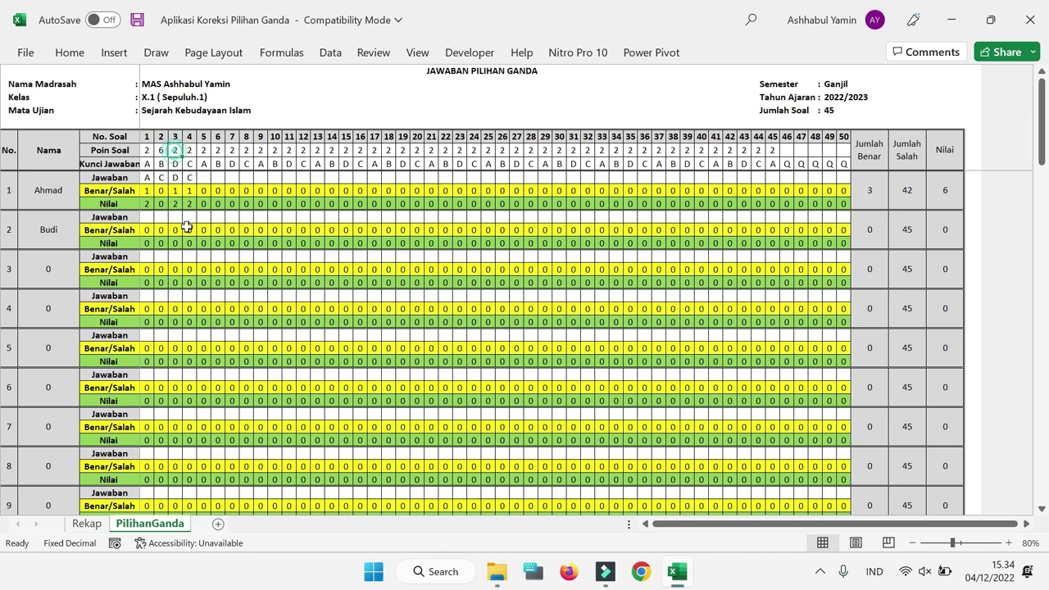
pyautogui.write('6')
pyautogui.click(200, 300)
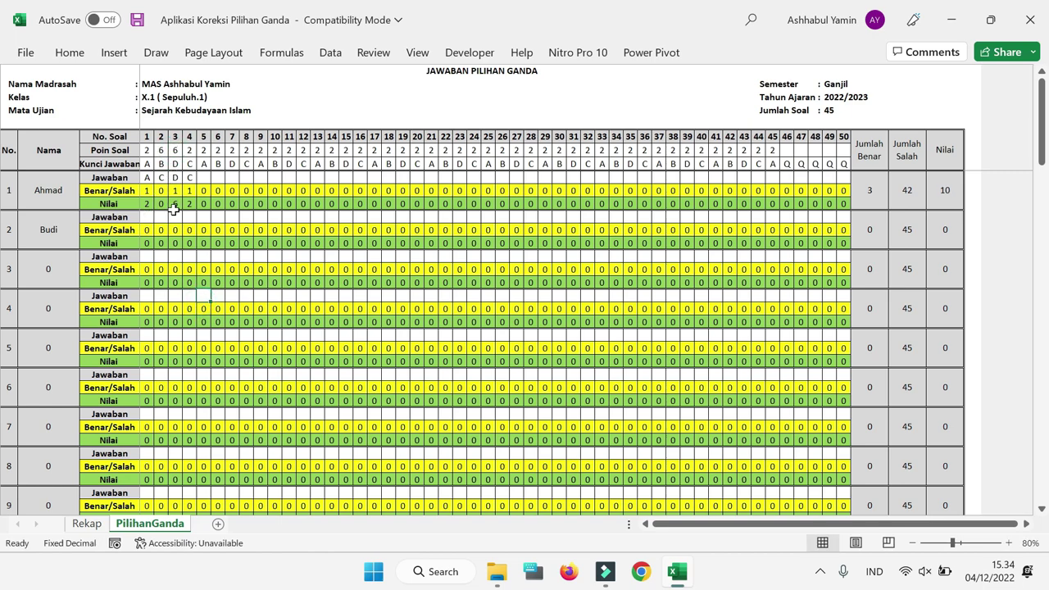
pyautogui.click(935, 187)
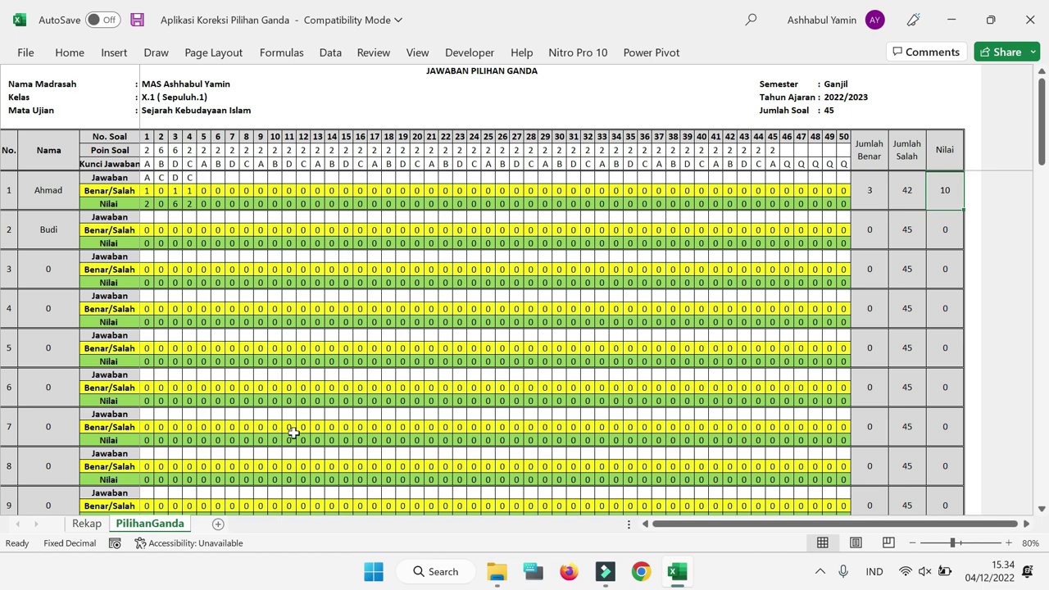
# Step: Review the first student's Jumlah Benar and Jumlah Salah on the Rekap sheet
pyautogui.click(87, 524)
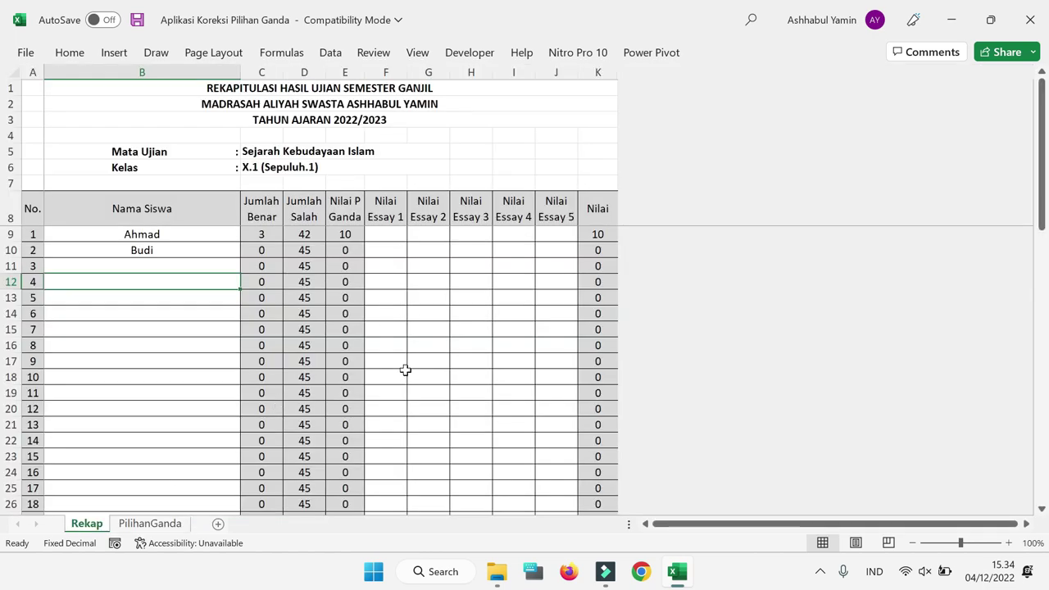
pyautogui.click(456, 334)
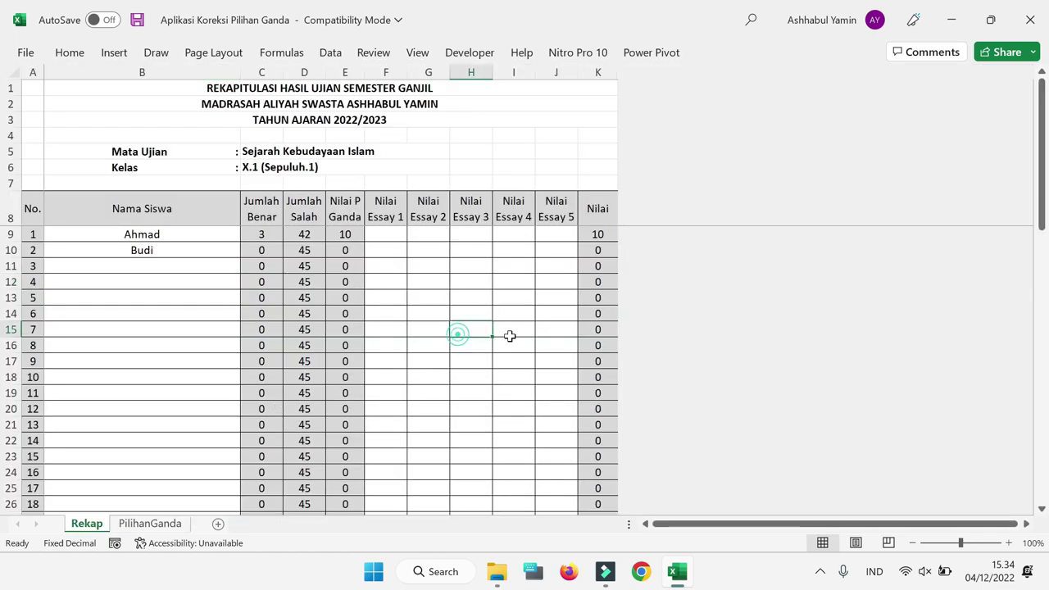
pyautogui.click(187, 236)
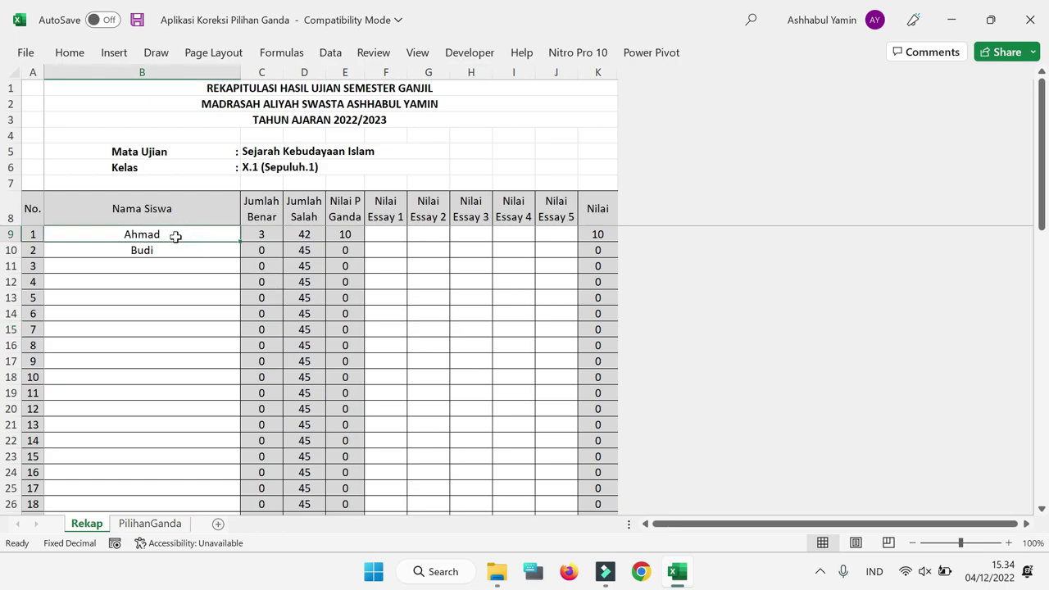
pyautogui.click(262, 235)
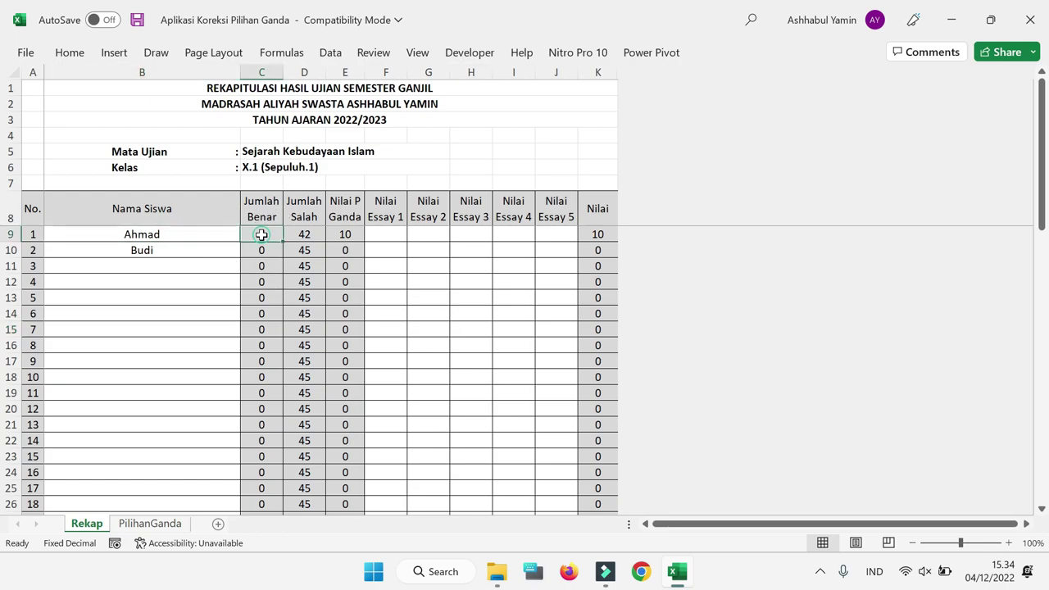
pyautogui.click(310, 236)
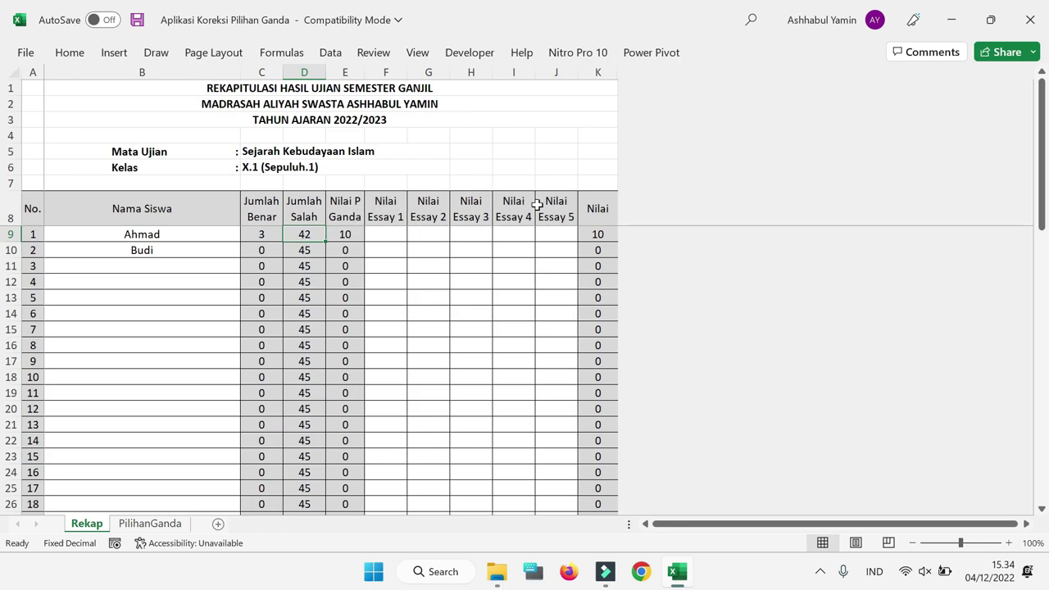
# Step: Enter the first student's Nilai Essay 1 to 5 scores as 20, 30, 0, 10 and 20
pyautogui.click(396, 235)
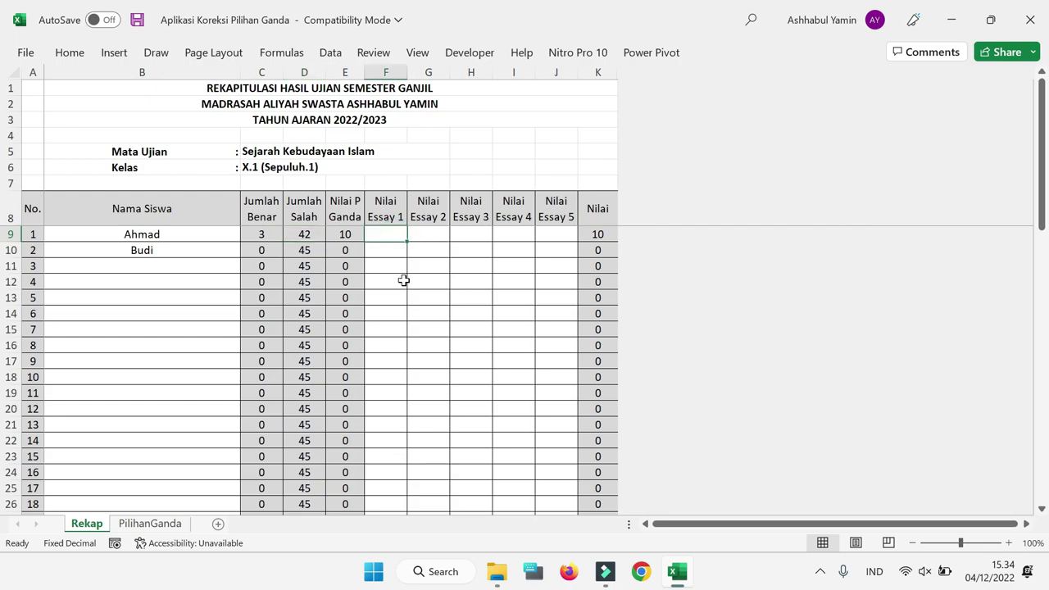
pyautogui.write('20')
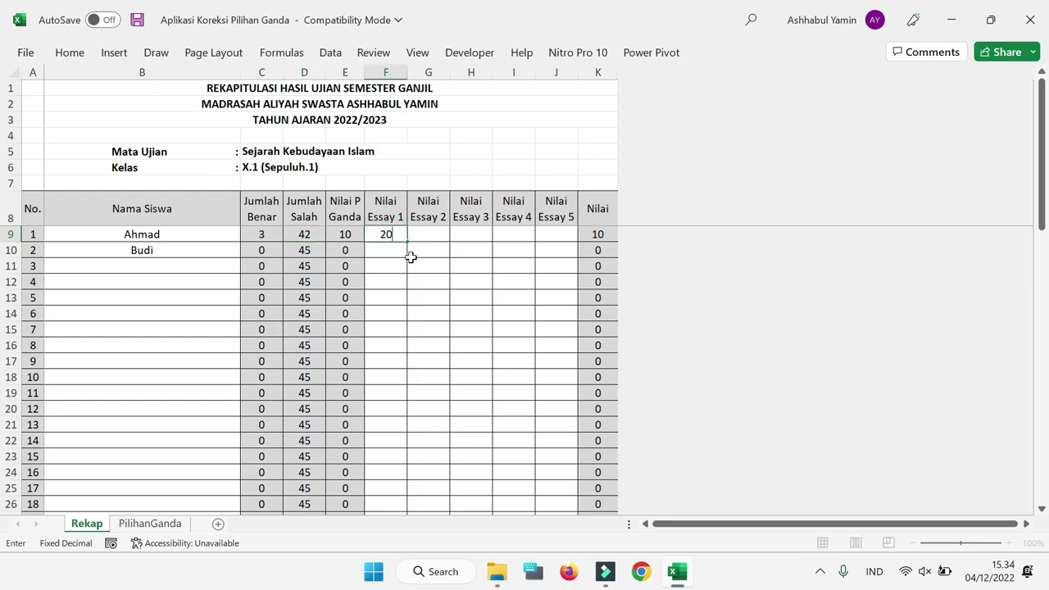
pyautogui.click(424, 238)
pyautogui.write('30')
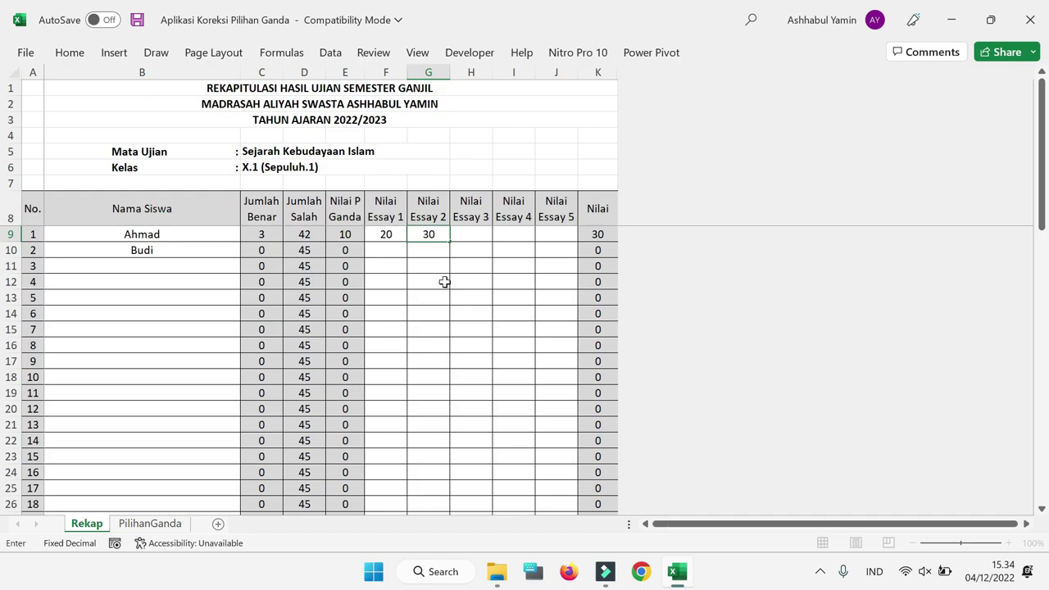
pyautogui.click(465, 240)
pyautogui.write('0')
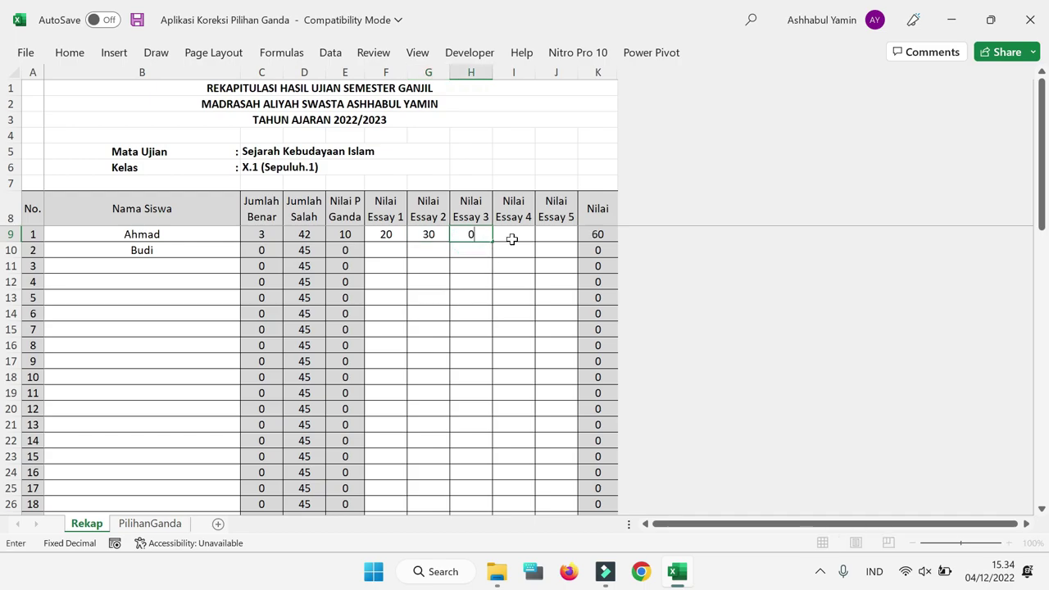
pyautogui.click(511, 238)
pyautogui.write('10')
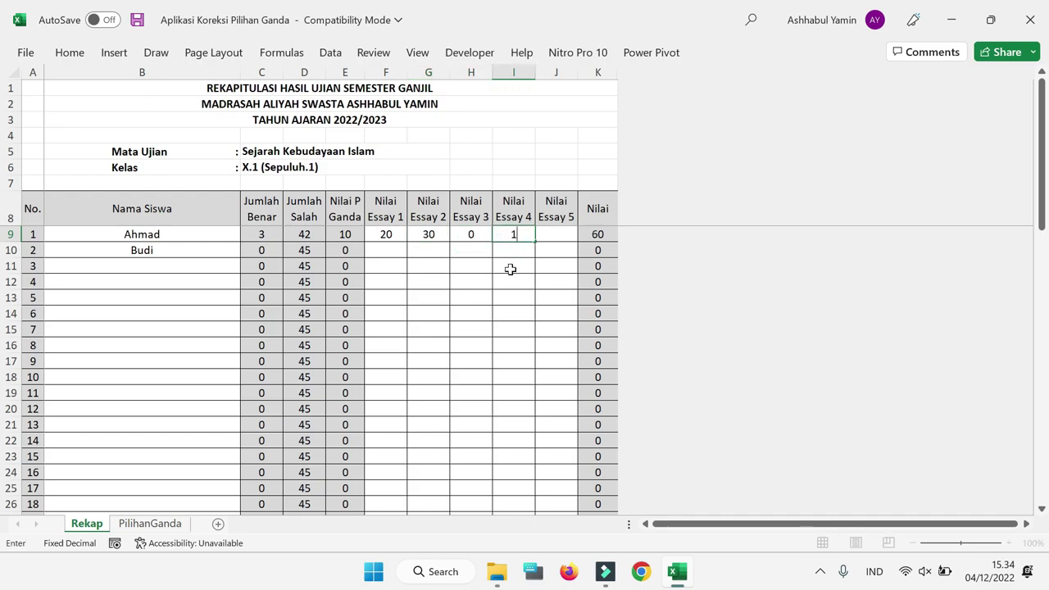
pyautogui.click(551, 237)
pyautogui.write('20')
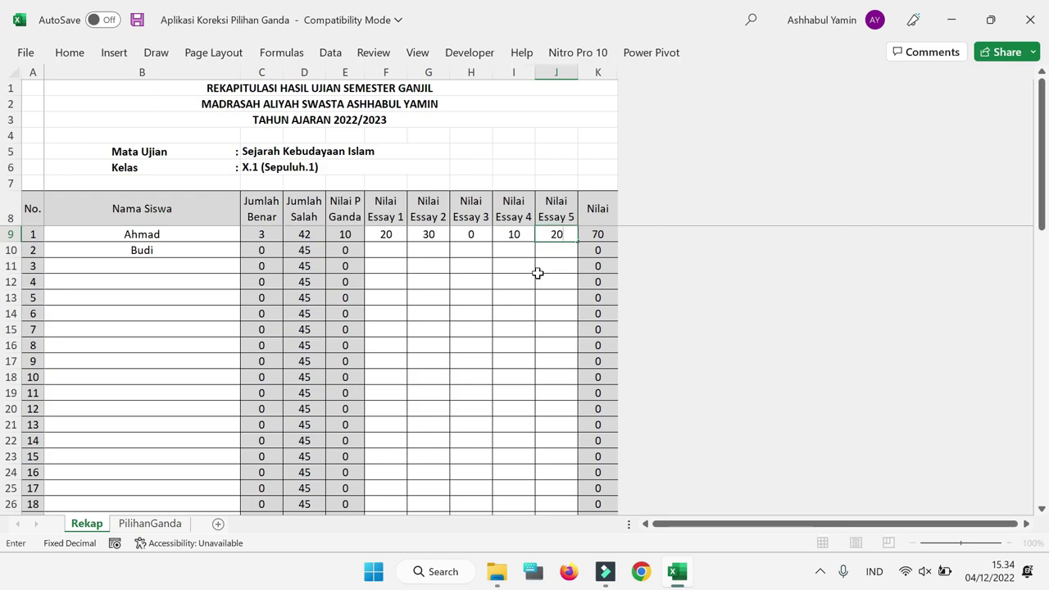
pyautogui.click(518, 296)
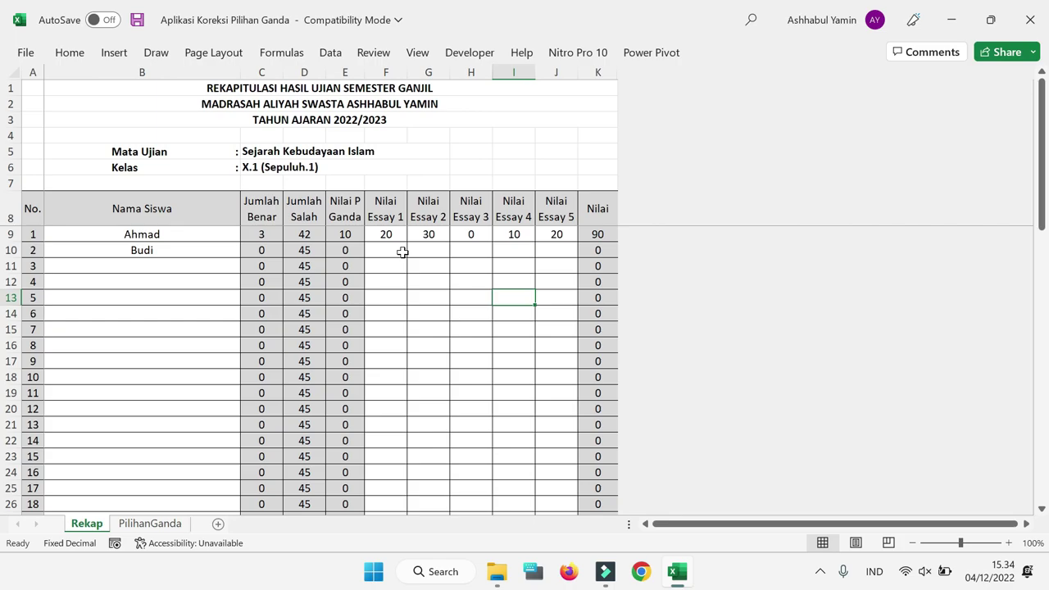
# Step: Examine the first student's essay scores and the Nilai column for all students on the Rekap sheet
pyautogui.moveTo(392, 238); pyautogui.dragTo(557, 236)
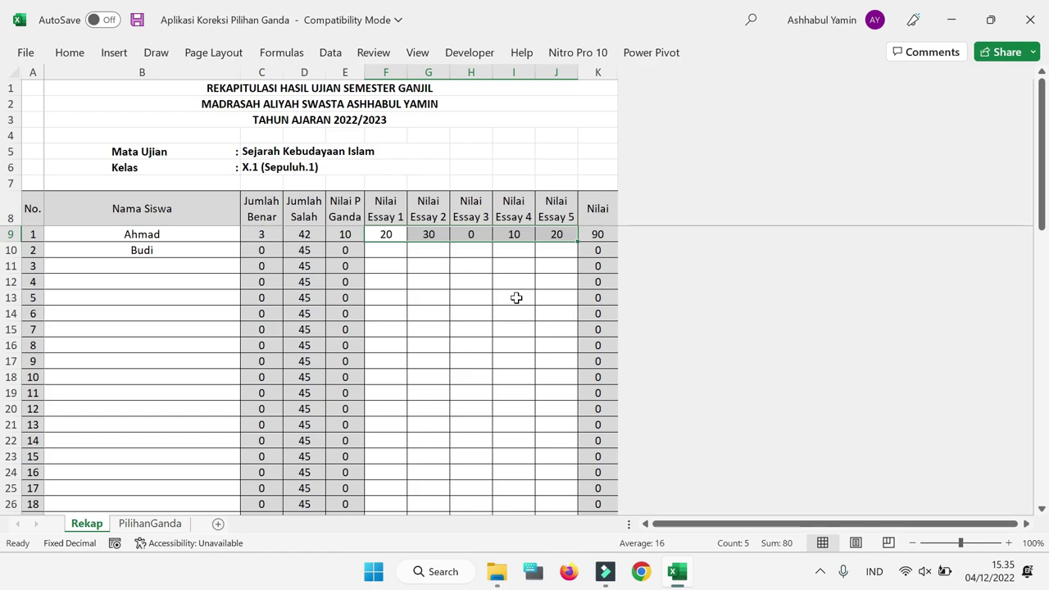
pyautogui.click(516, 298)
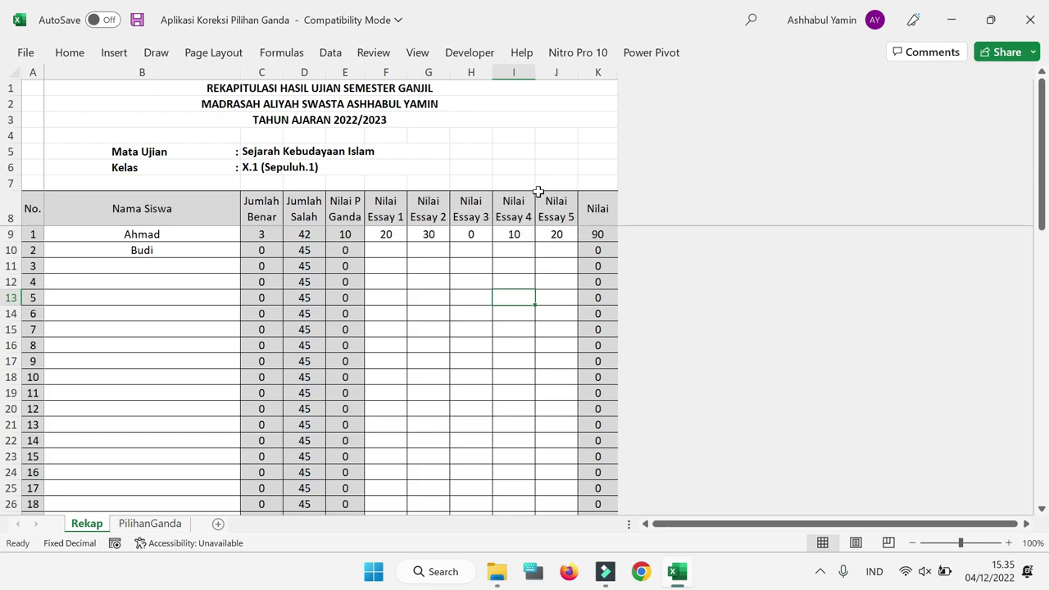
pyautogui.moveTo(598, 233); pyautogui.dragTo(605, 458)
pyautogui.scroll(8, 541, 362)
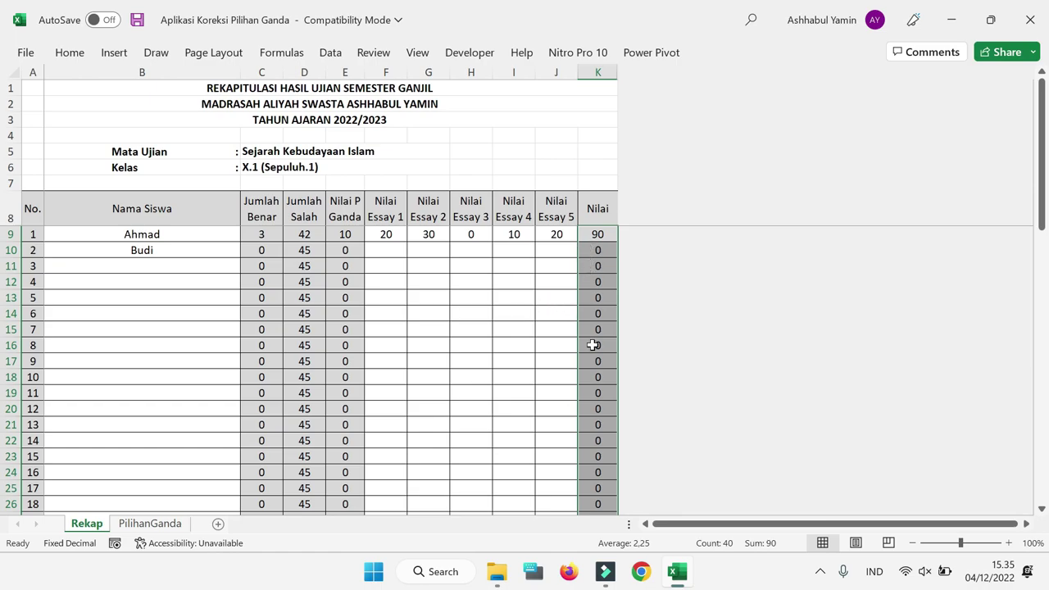
pyautogui.click(504, 332)
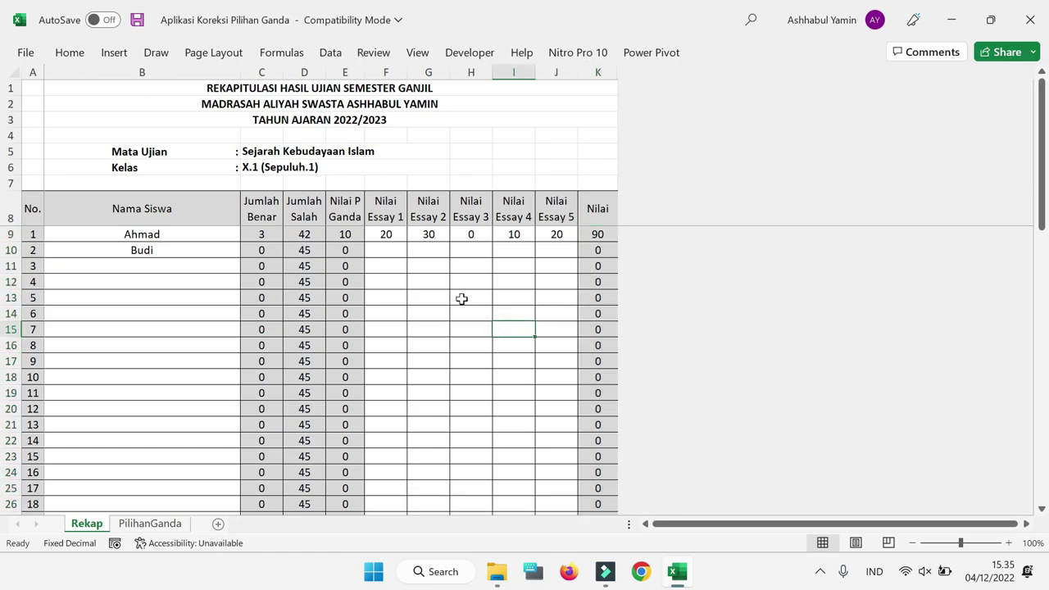
# Step: On the PilihanGanda sheet, fill Poin Soal with 2 for questions 46 to 50 and set Jumlah Soal to 50
pyautogui.click(164, 525)
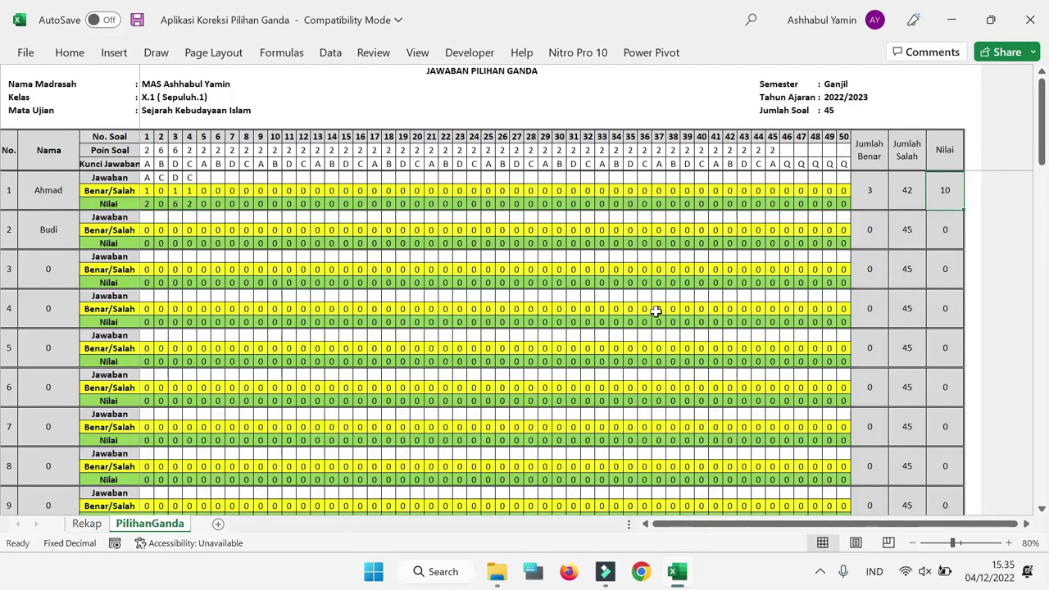
pyautogui.click(774, 151)
pyautogui.moveTo(780, 156); pyautogui.dragTo(844, 156)
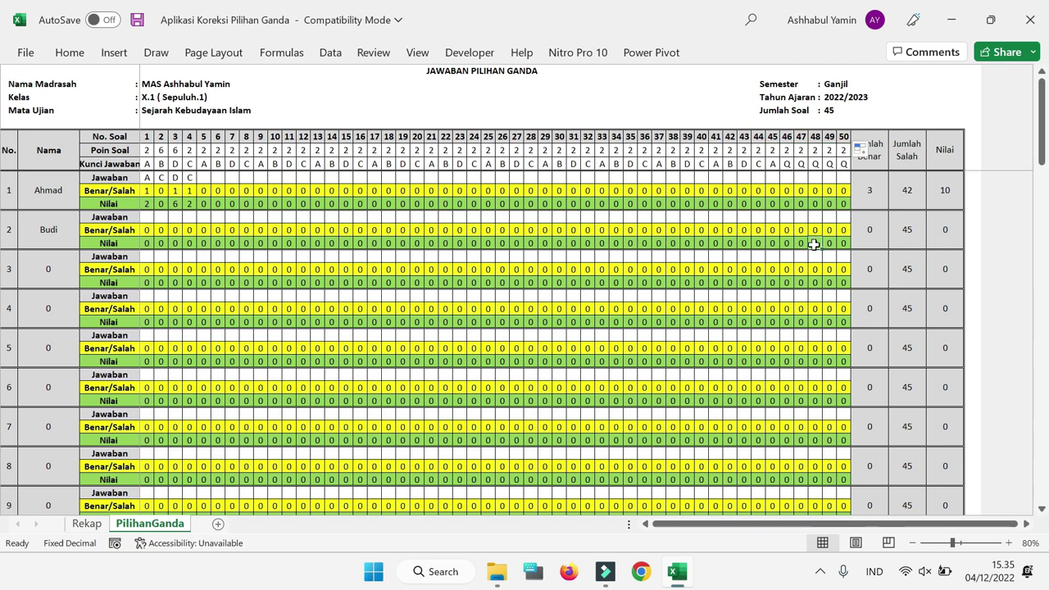
pyautogui.click(826, 116)
pyautogui.write('50')
pyautogui.press('Return')
pyautogui.click(787, 164)
# Step: Enter A as the first student's Jawaban for question 5
pyautogui.click(205, 177)
pyautogui.write('A')
pyautogui.click(246, 282)
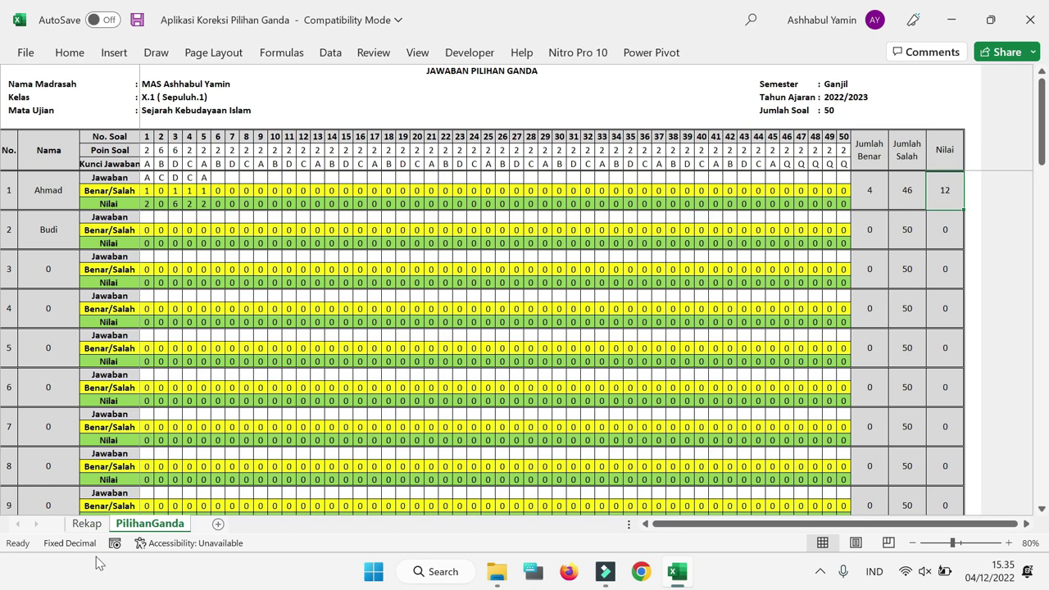
# Step: Clear the first student's Nilai Essay 1 to 5 scores on the Rekap sheet
pyautogui.click(91, 525)
pyautogui.moveTo(344, 235); pyautogui.dragTo(555, 234)
pyautogui.click(404, 297)
pyautogui.click(342, 234)
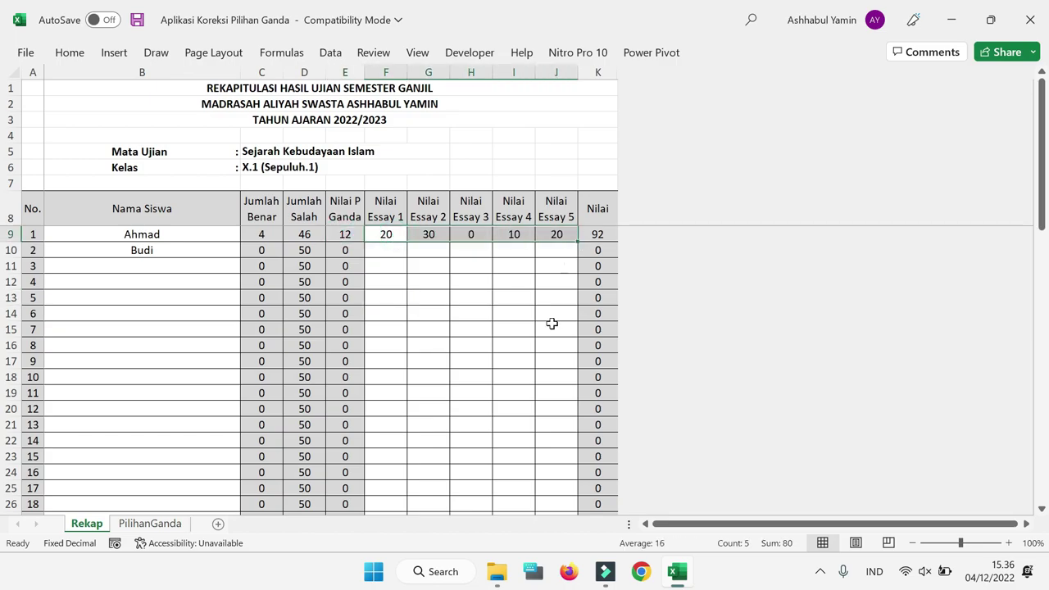
pyautogui.press('Delete')
pyautogui.click(492, 317)
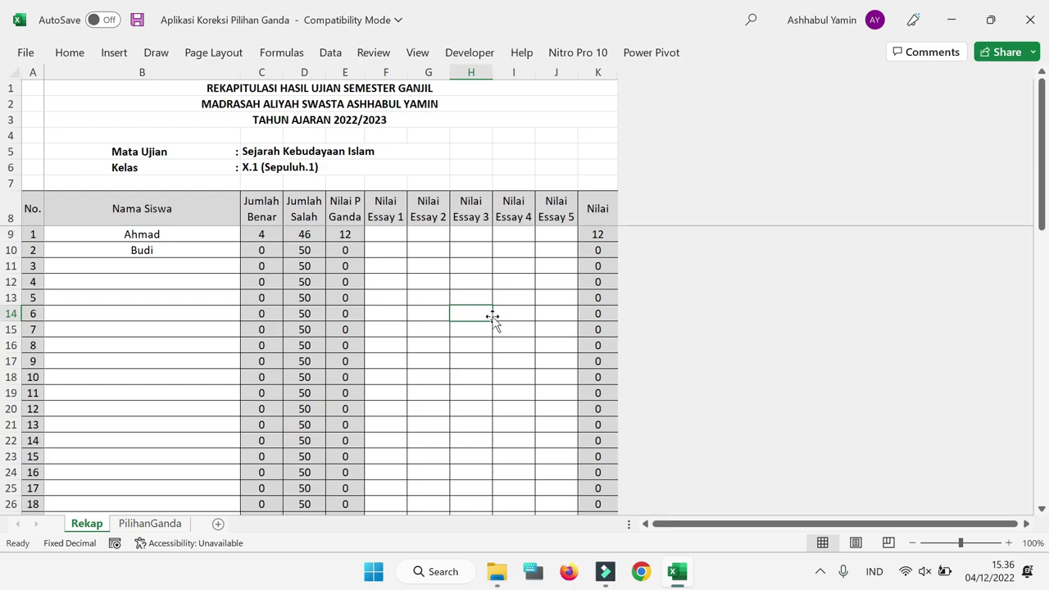
# Step: Examine the Nilai P Ganda scores in the first student rows of the Rekap sheet
pyautogui.click(419, 253)
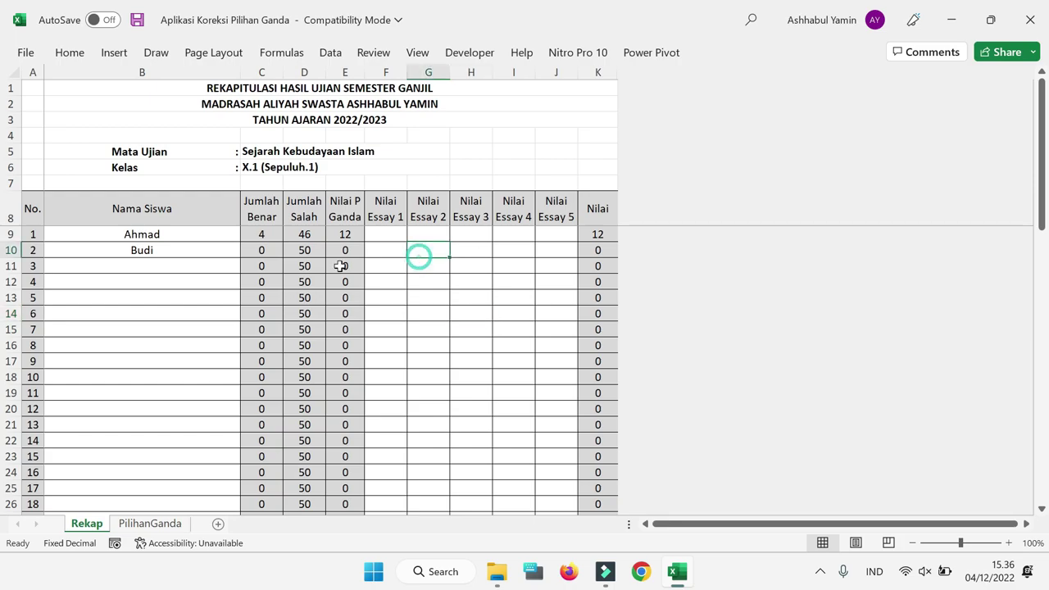
pyautogui.click(345, 235)
pyautogui.moveTo(345, 234); pyautogui.dragTo(347, 277)
pyautogui.click(436, 297)
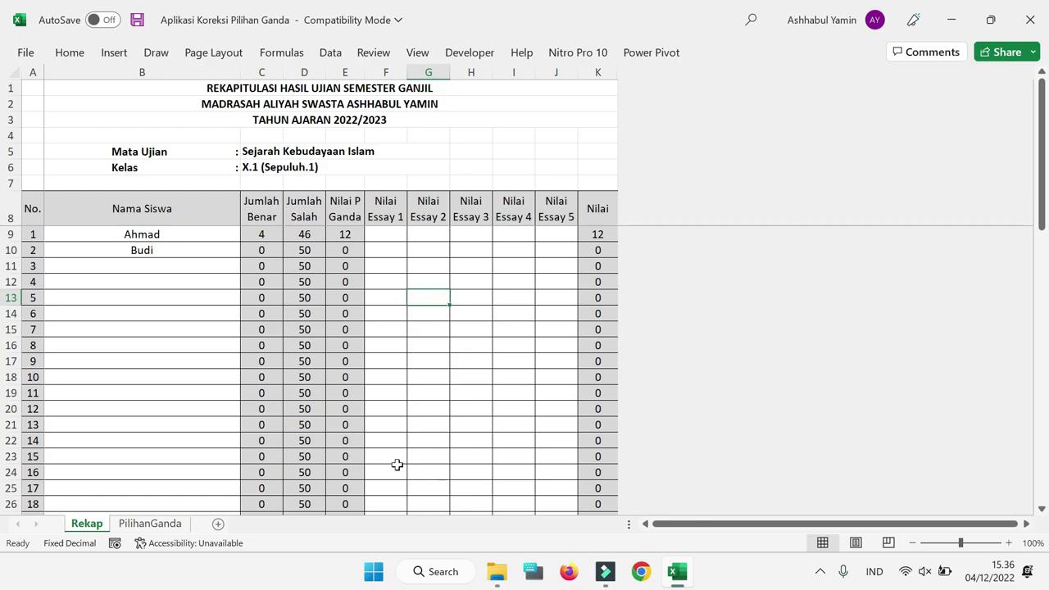
# Step: Look through the whole PilihanGanda sheet and the Rekap sheet down to its Jumlah Nilai and Nilai Rata-Rata rows
pyautogui.click(131, 527)
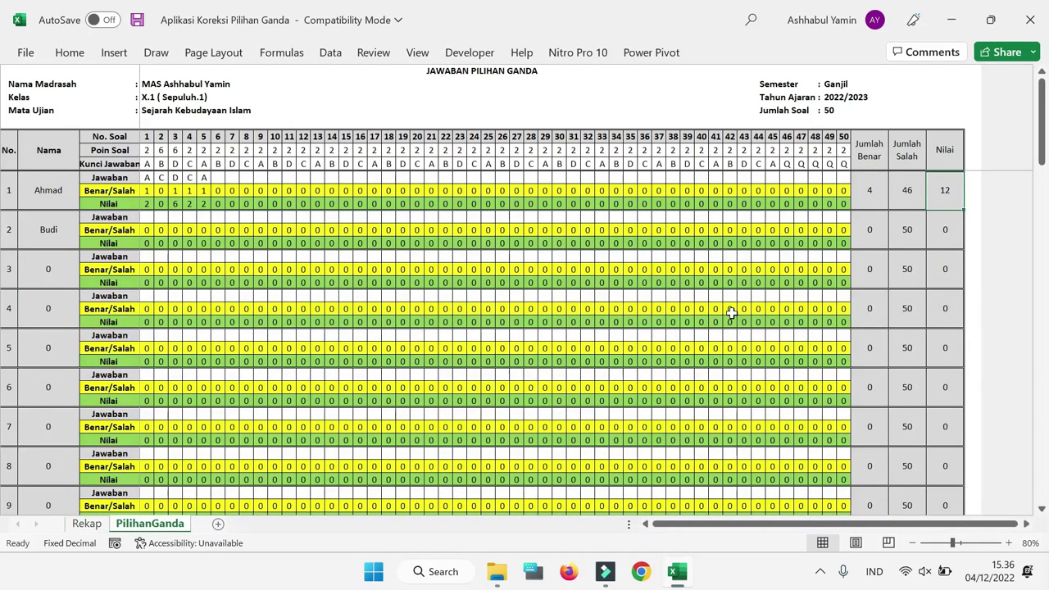
pyautogui.scroll(-20, 728, 324)
pyautogui.scroll(20, 720, 350)
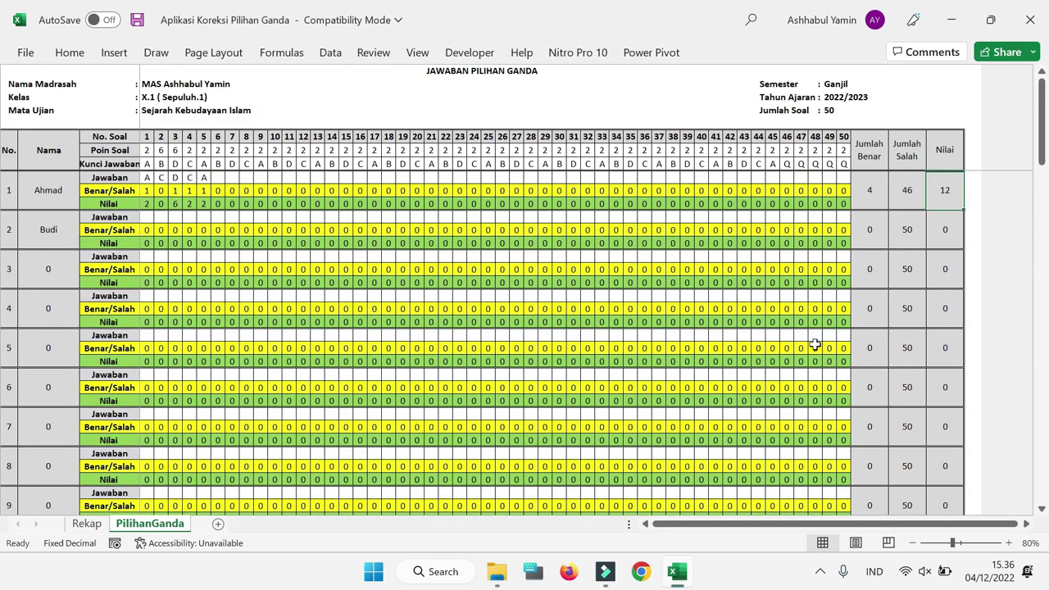
pyautogui.scroll(-9, 816, 367)
pyautogui.scroll(9, 817, 369)
pyautogui.click(86, 524)
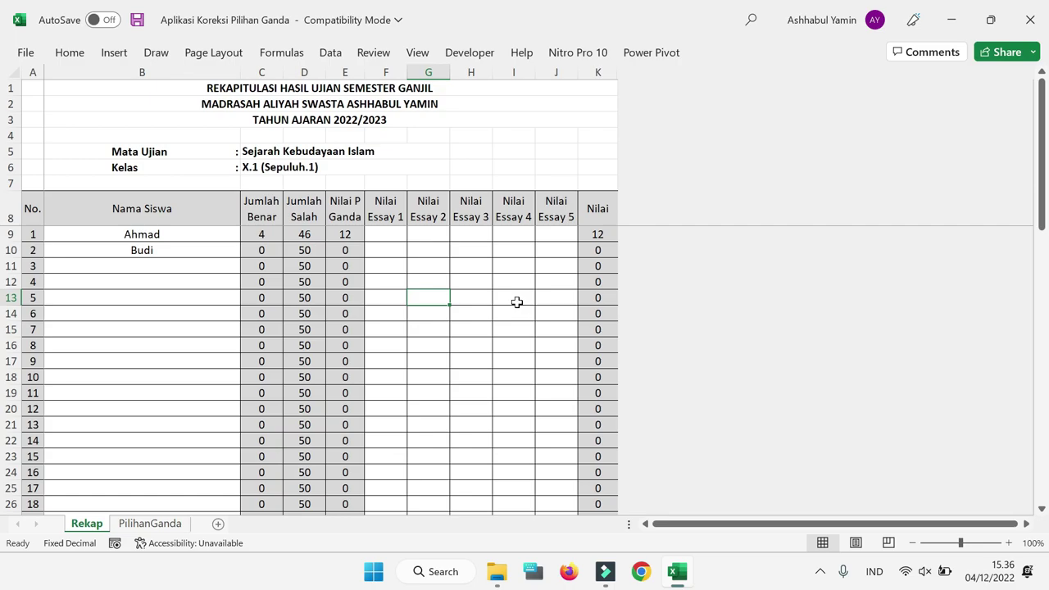
pyautogui.scroll(-14, 428, 329)
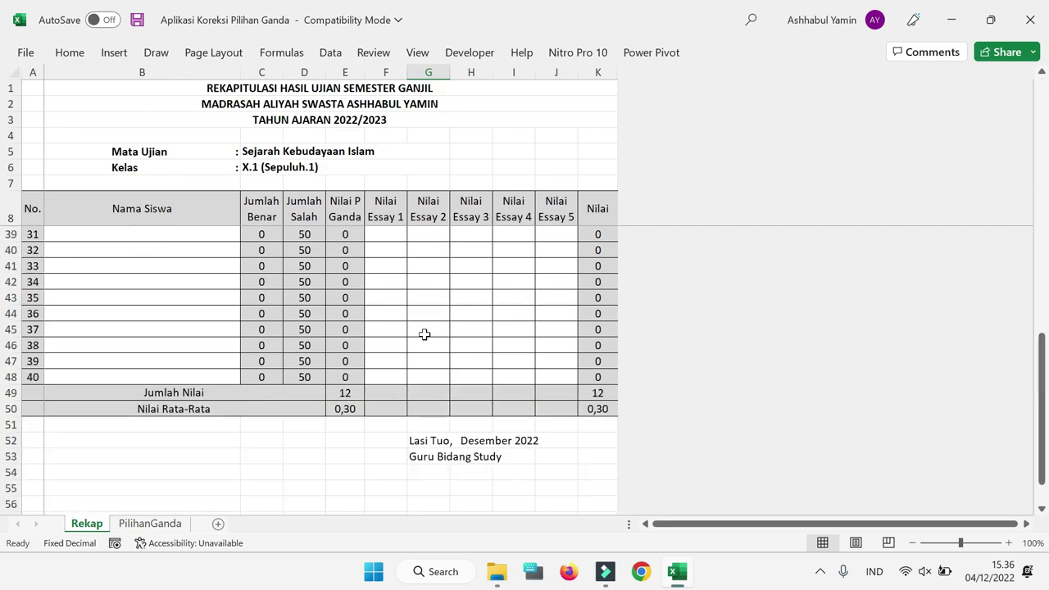
pyautogui.scroll(14, 468, 326)
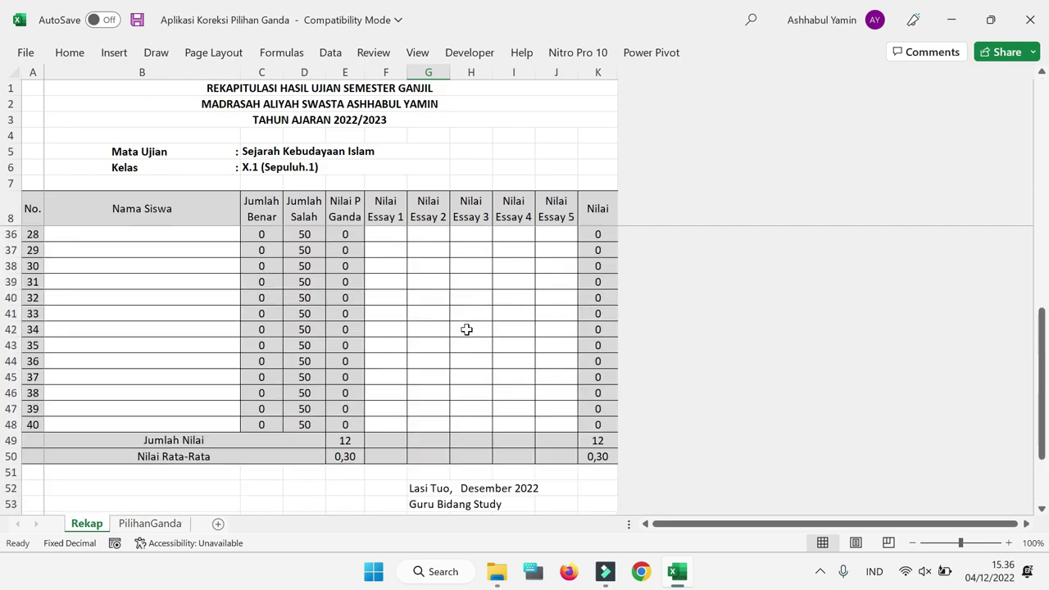